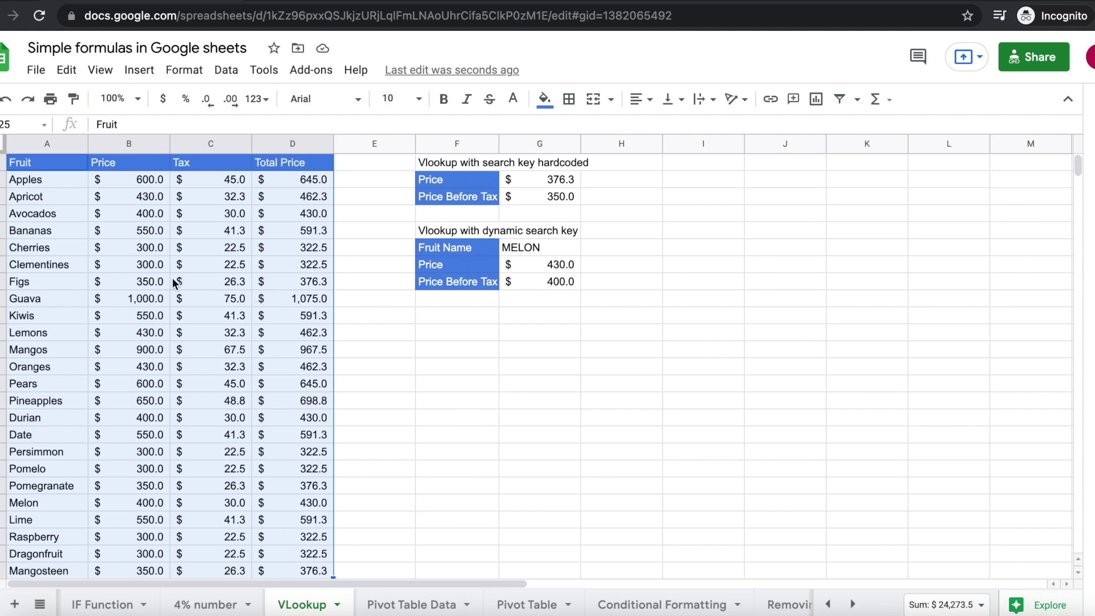
Select A1:D25, extending from the Fruit header across the headers and down to the last fruit
left_click(67, 163)
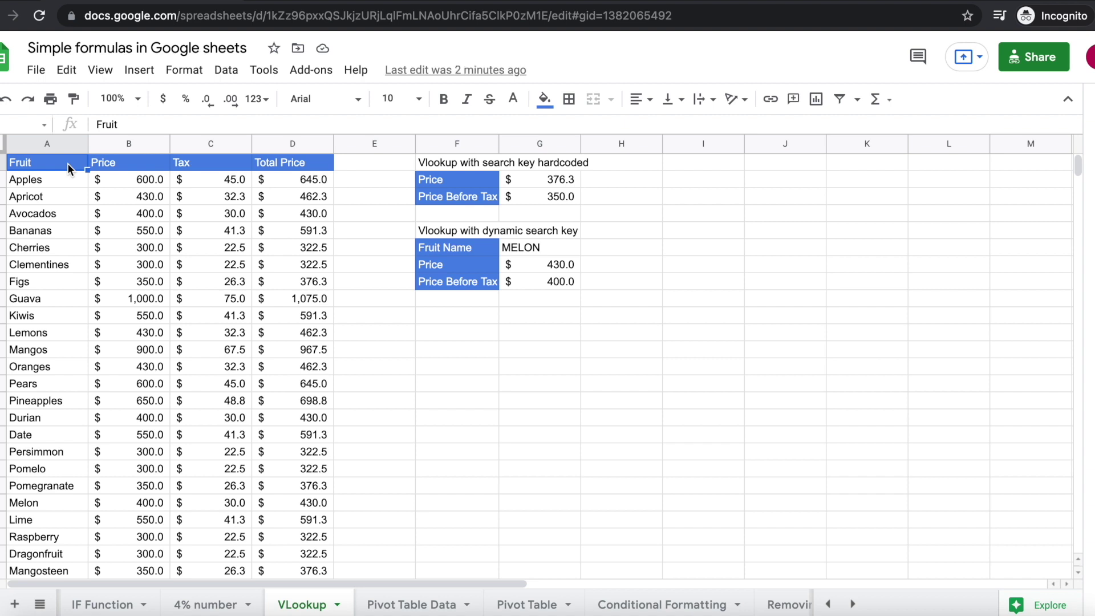
key("ctrl+shift+Right")
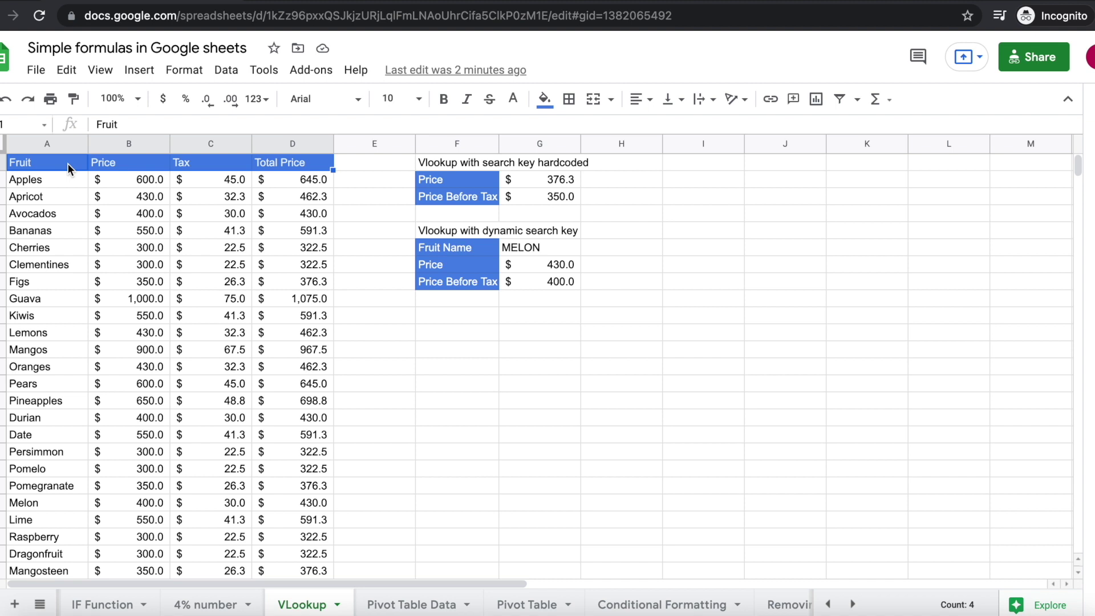
key("ctrl+shift+Down")
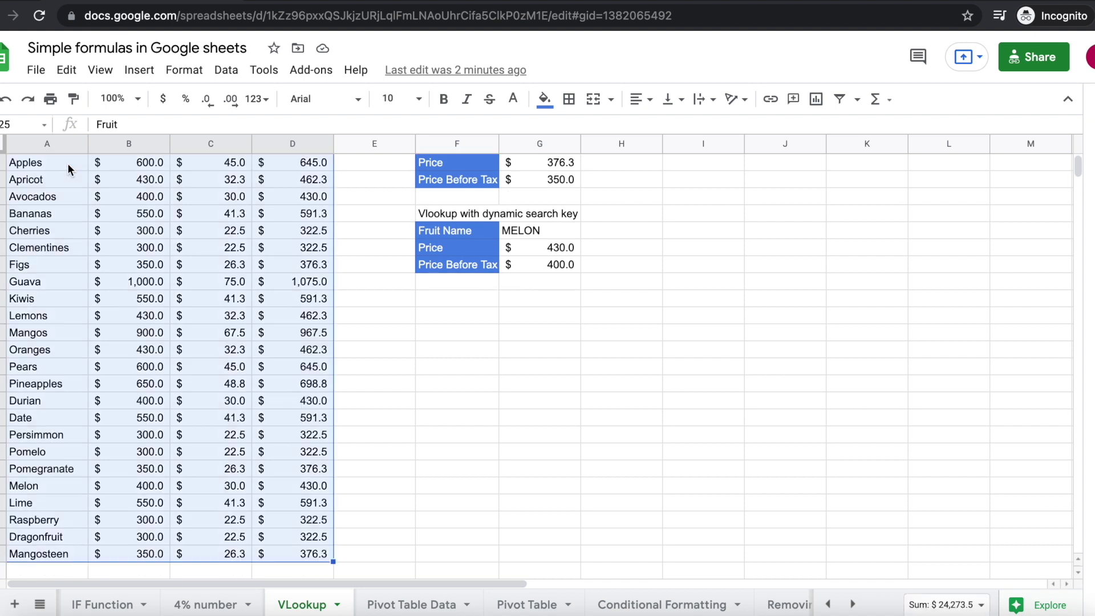
scroll(105, 215, "up", 1)
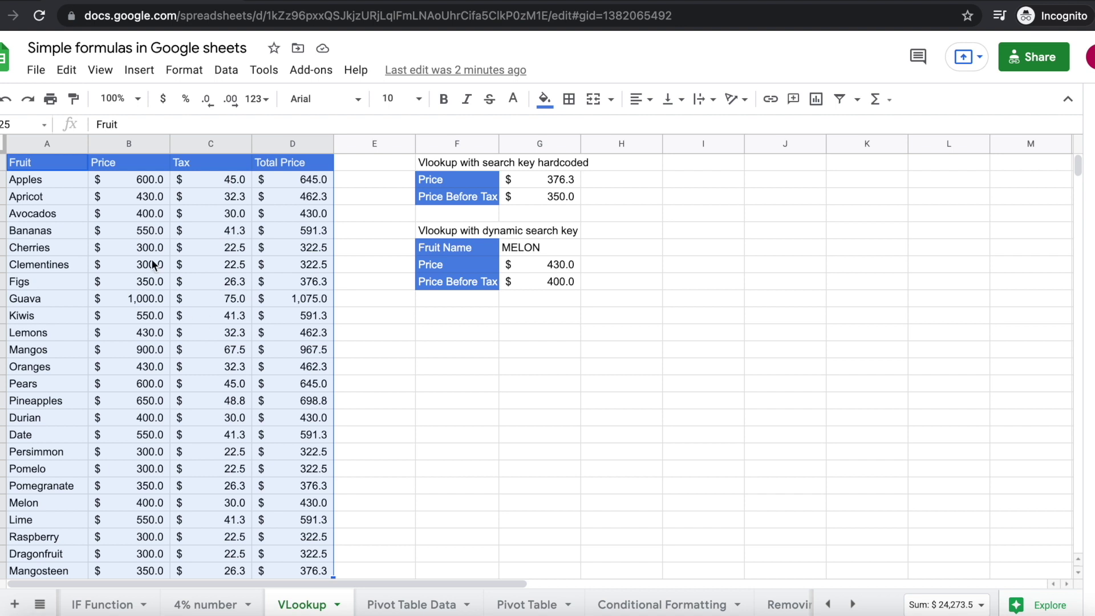
Insert a stacked column chart of the selected fruit table
left_click(138, 72)
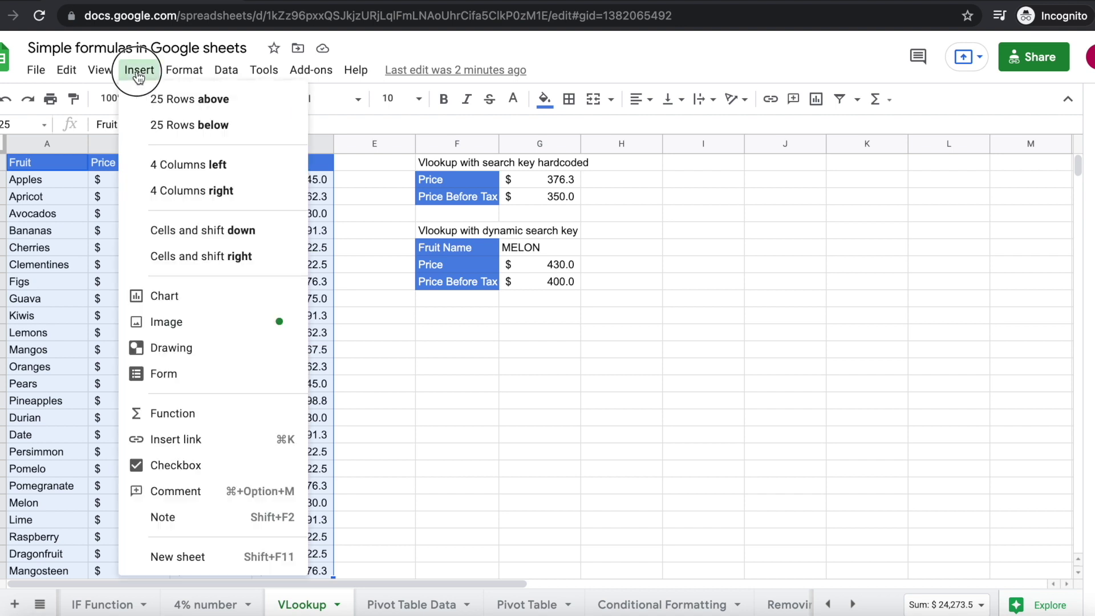
left_click(194, 305)
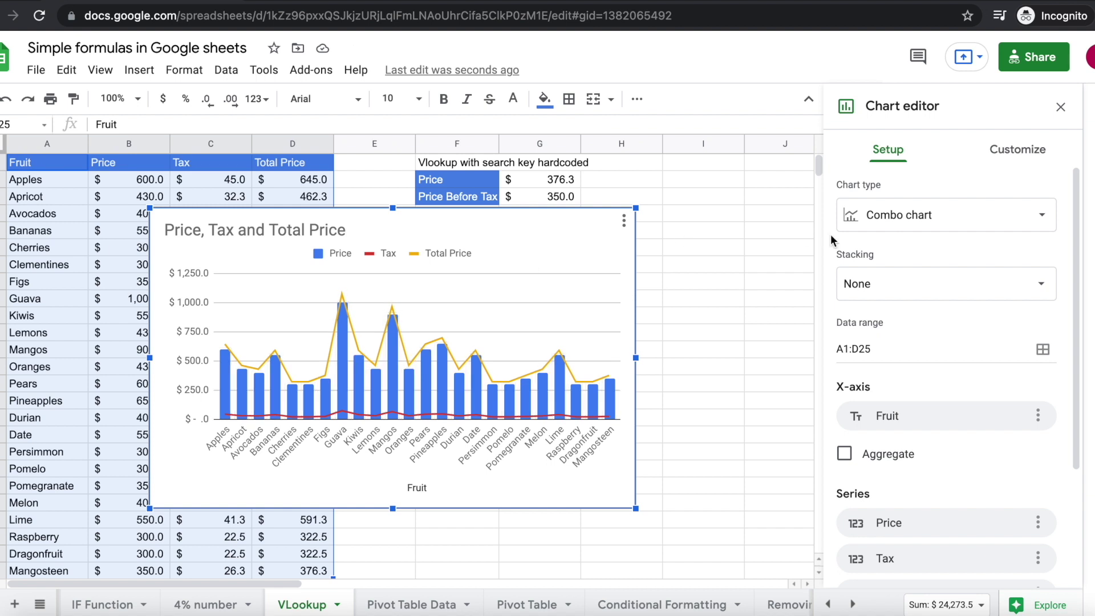
left_click(1026, 224)
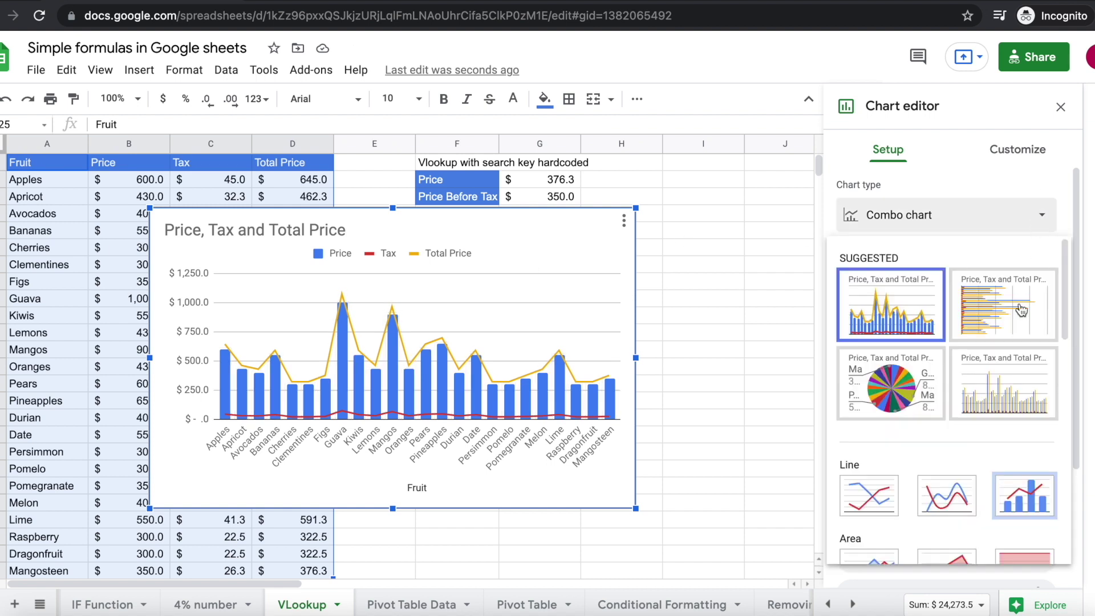
scroll(976, 368, "down", 2)
scroll(976, 365, "down", 1)
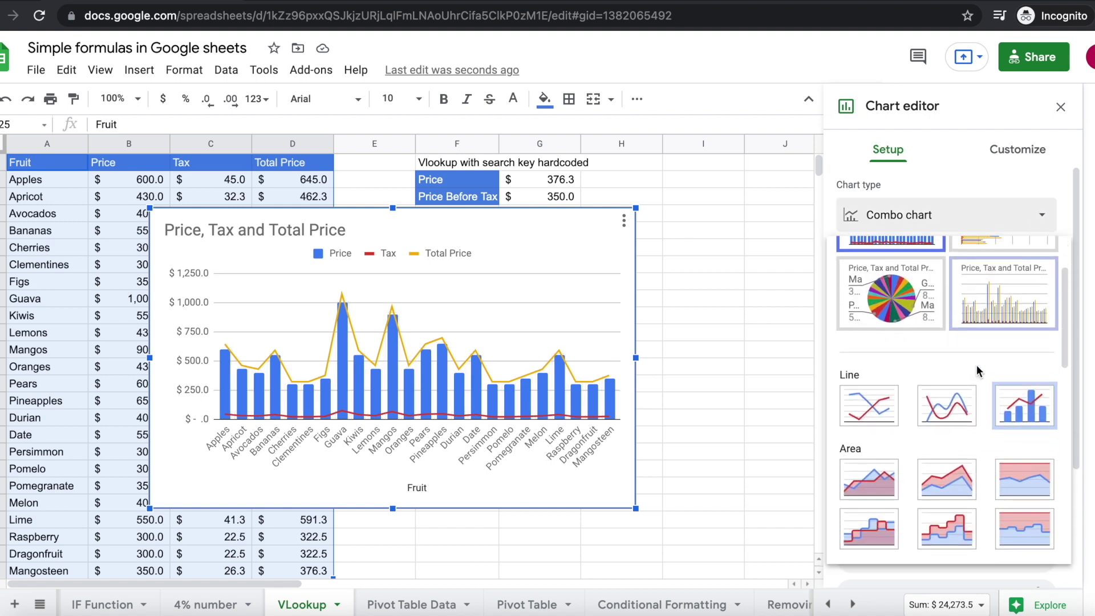
scroll(976, 365, "down", 1)
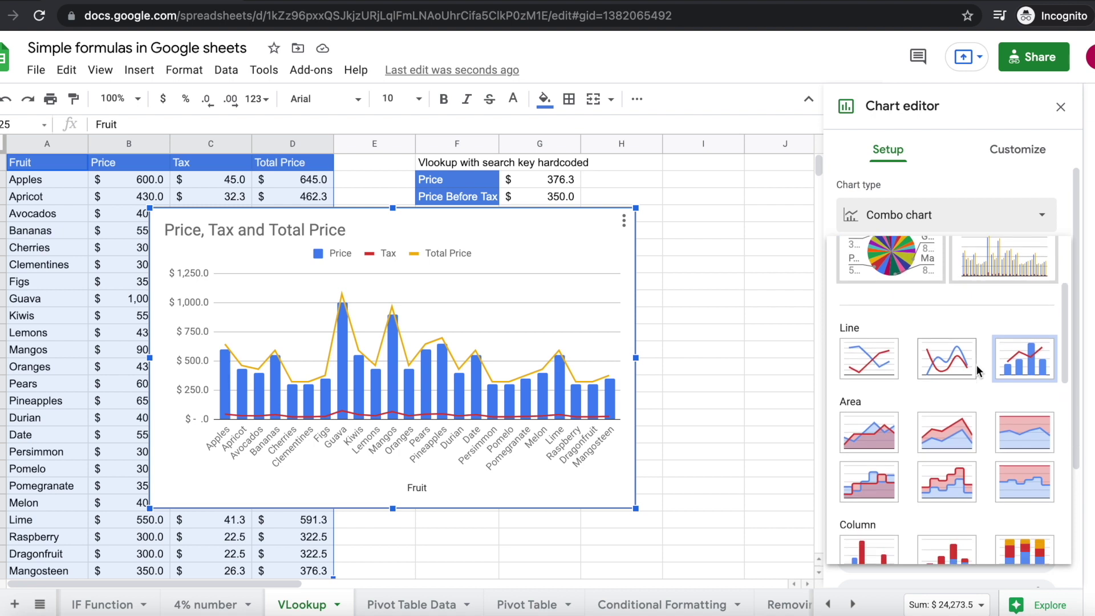
scroll(976, 364, "down", 1)
scroll(976, 364, "down", 1)
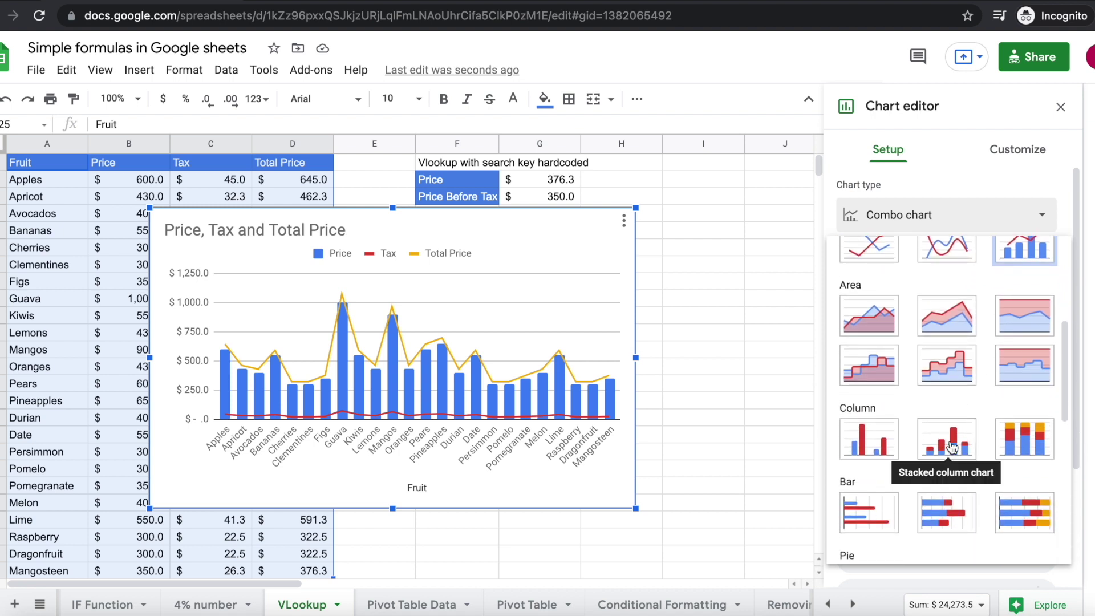
left_click(951, 447)
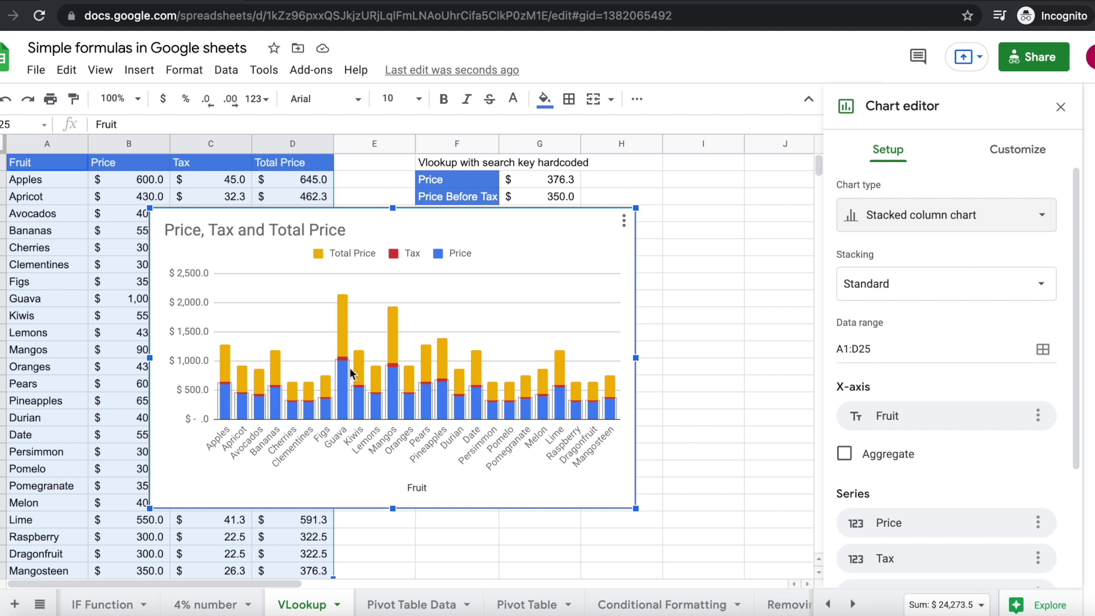
Move the chart clear of the table and turn on filters for the fruit table
left_click(514, 229)
left_click_drag(507, 210, 748, 254)
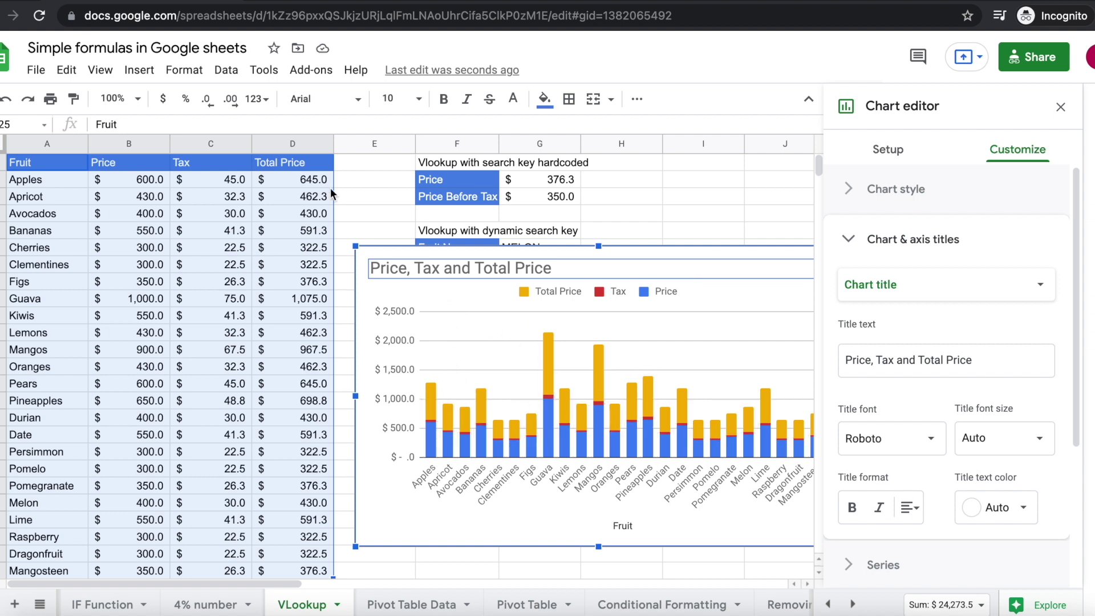
left_click(288, 164)
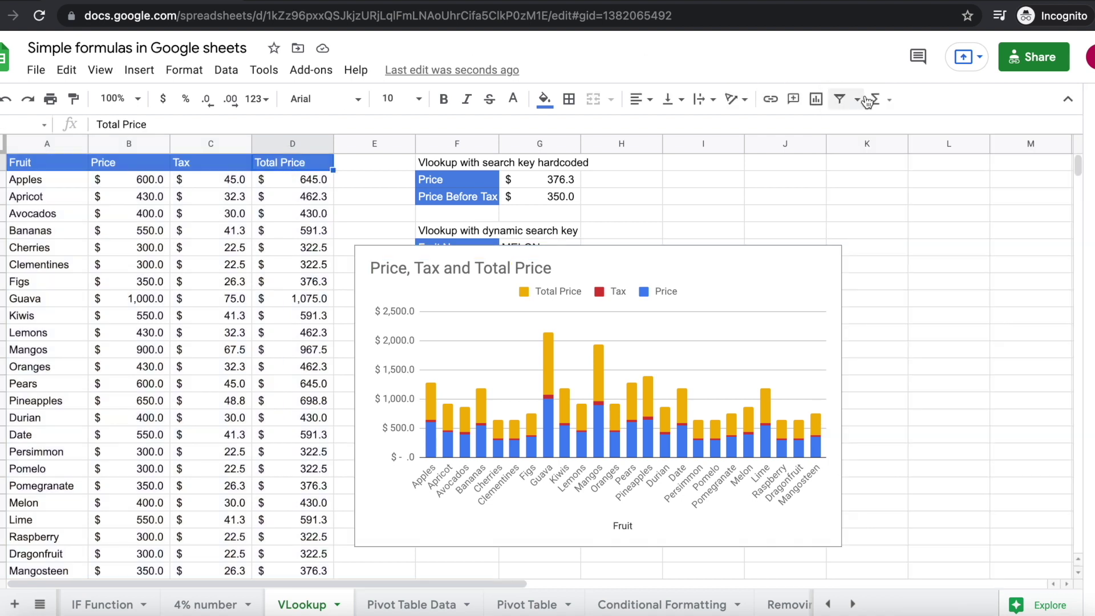
left_click(840, 101)
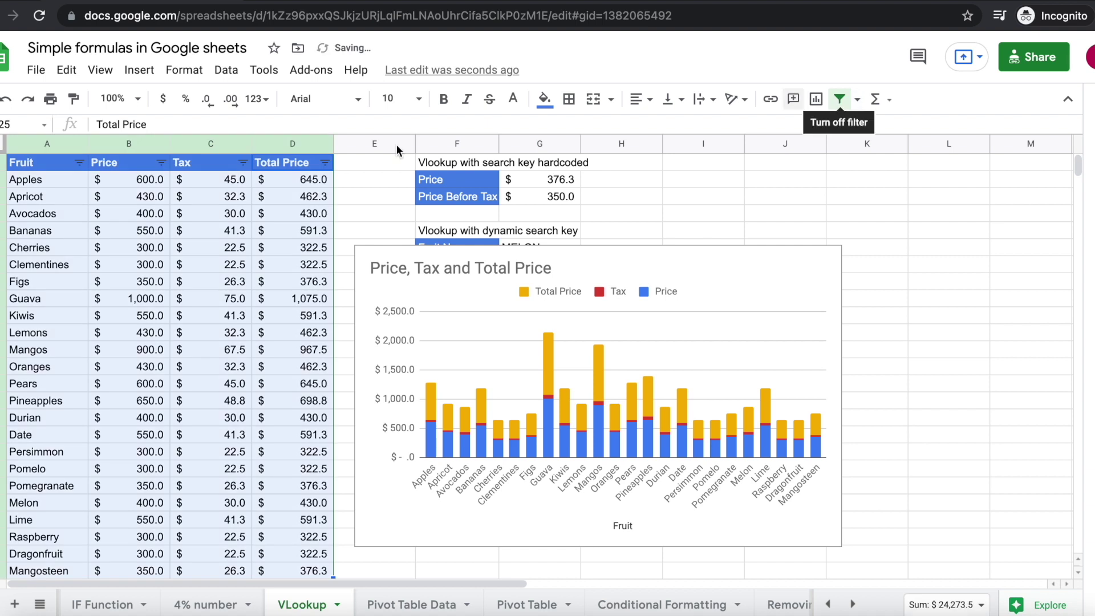
Sort the fruit table by Total Price Z→A, putting Guava first
left_click(325, 163)
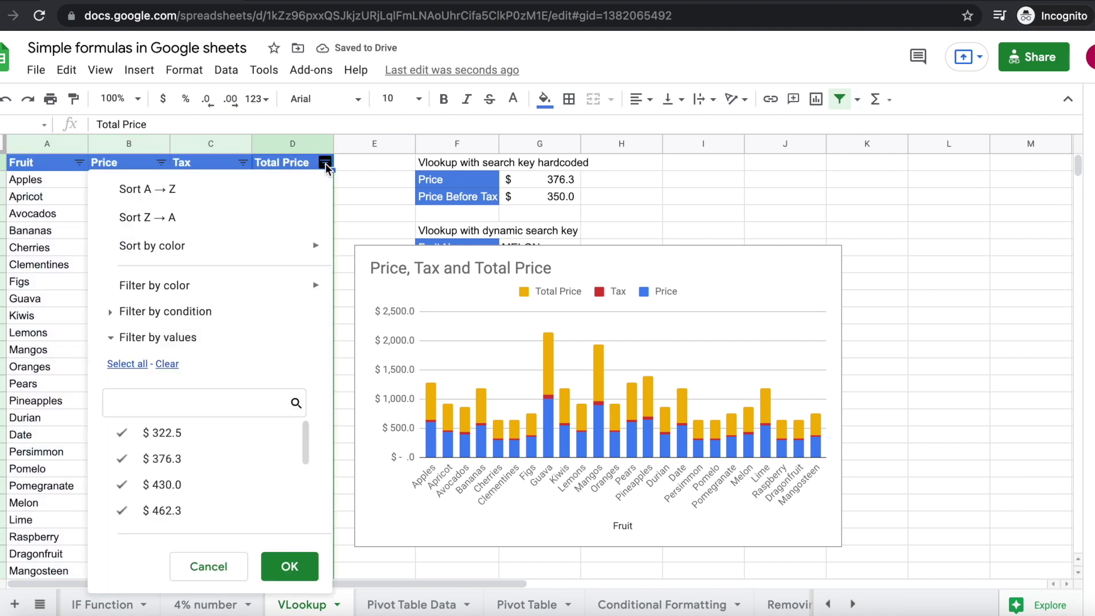
left_click(231, 217)
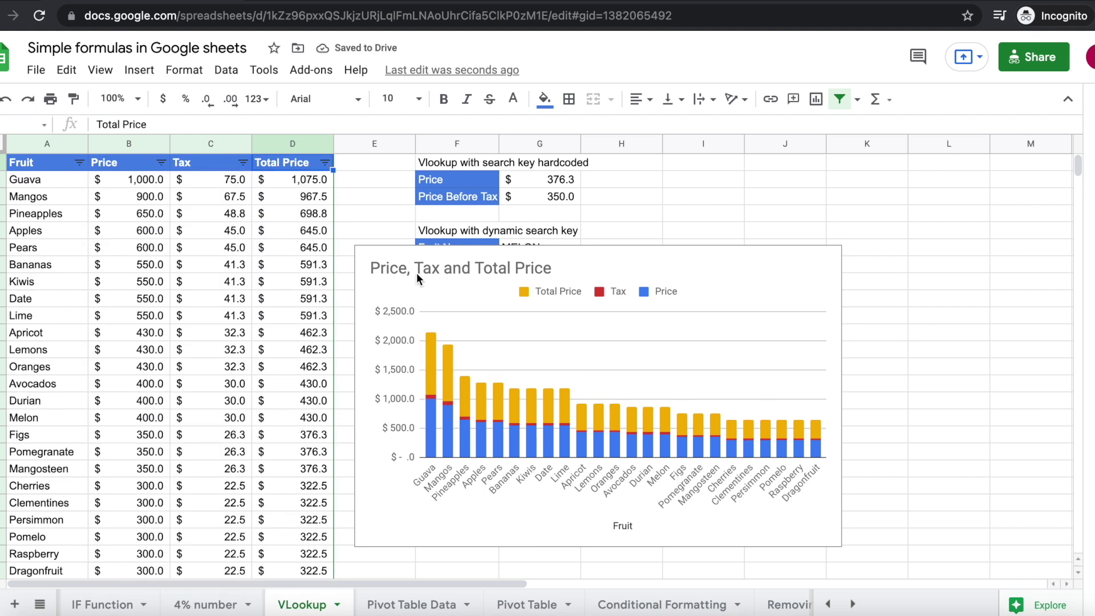
Retitle the chart 'Total Price'
double_click(438, 270)
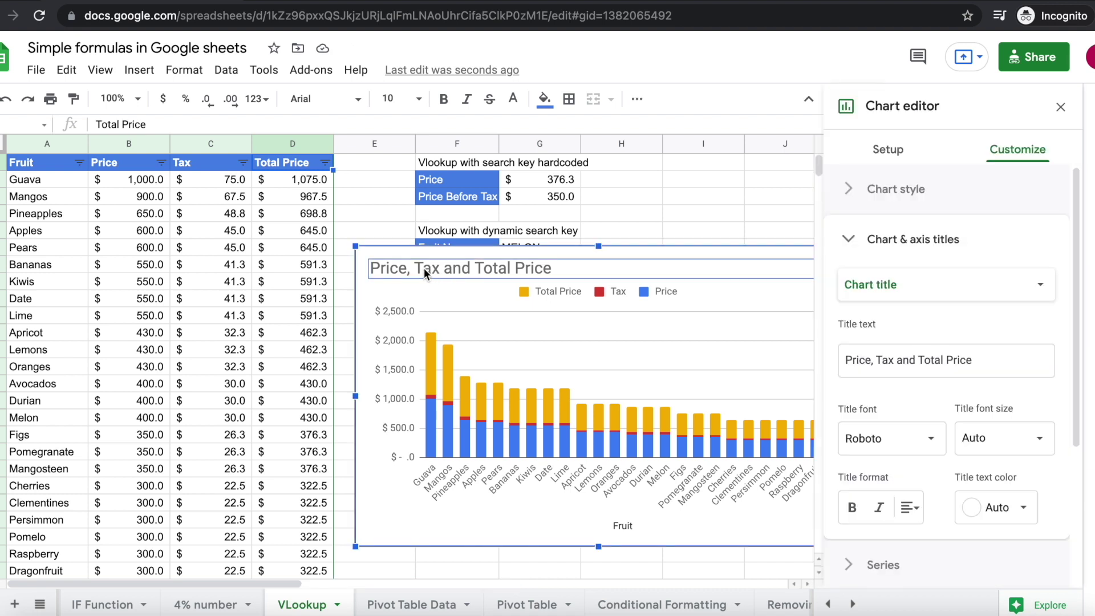
left_click(423, 268)
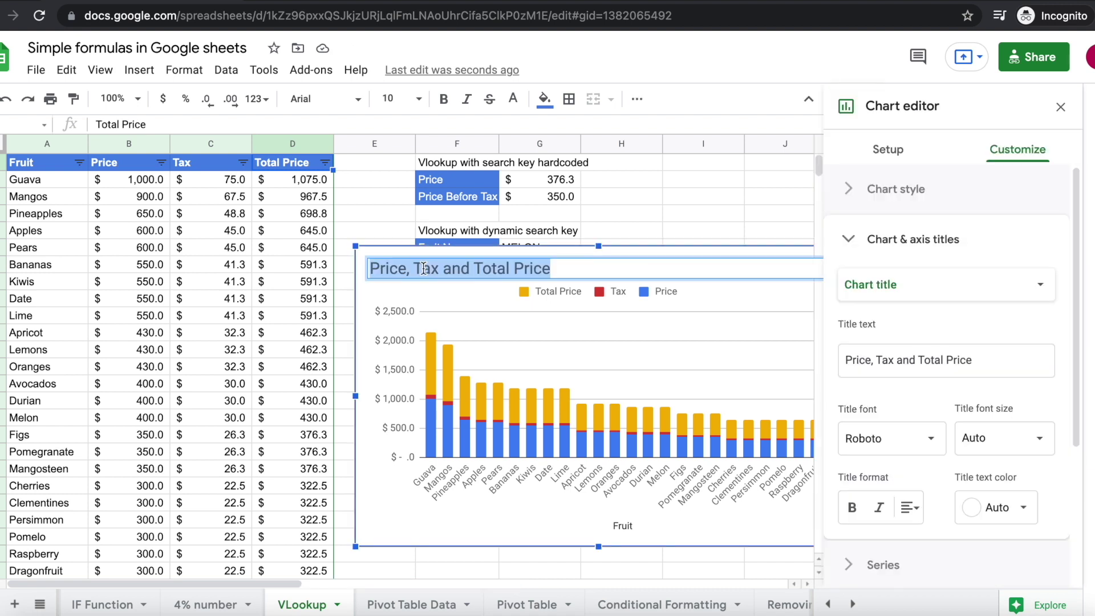
type("Total Pricw")
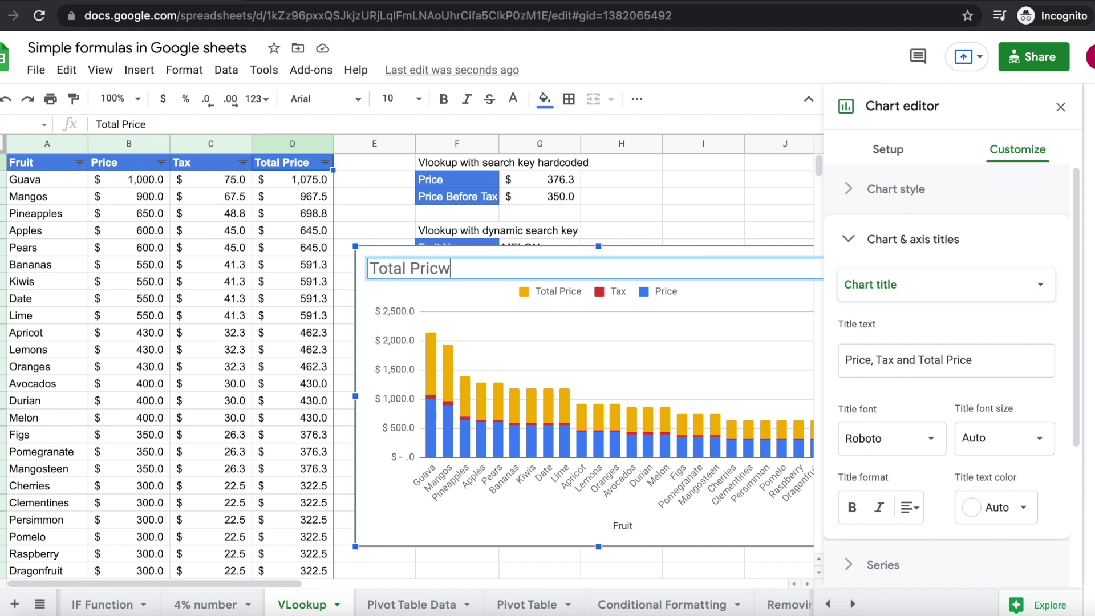
key("BackSpace")
type("e")
left_click(636, 217)
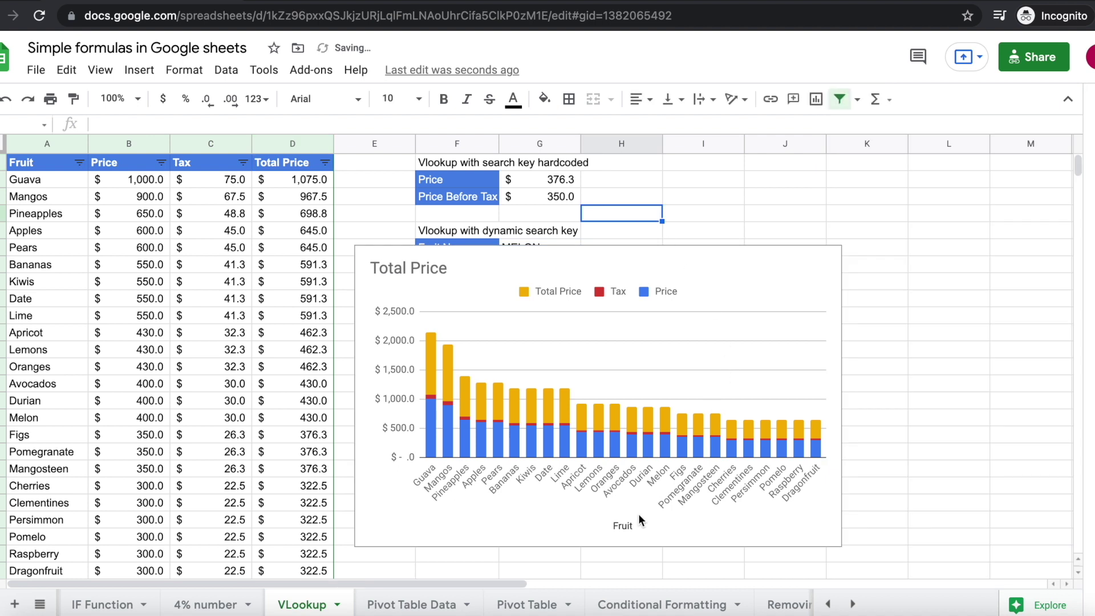
Delete the 'Fruit' title under the chart's horizontal axis
double_click(625, 524)
left_click(625, 525)
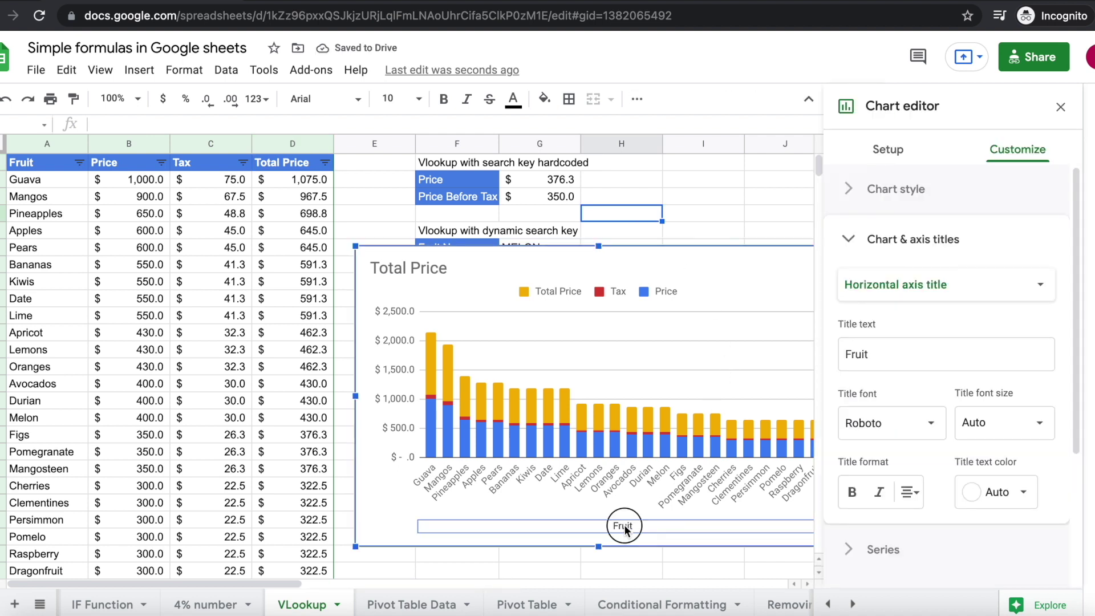
double_click(625, 525)
key("BackSpace")
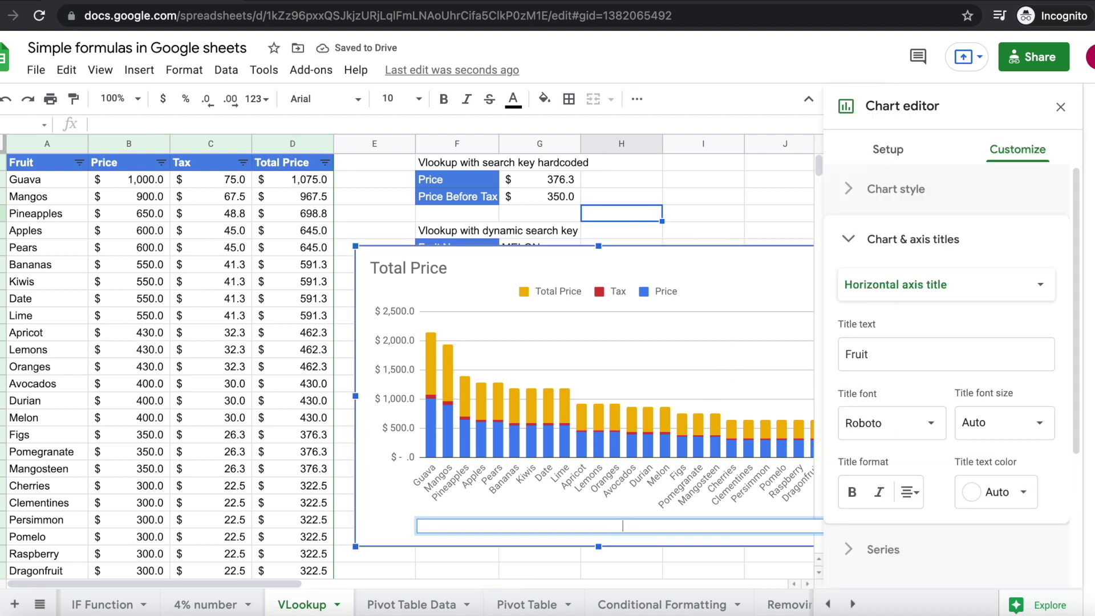
left_click(752, 223)
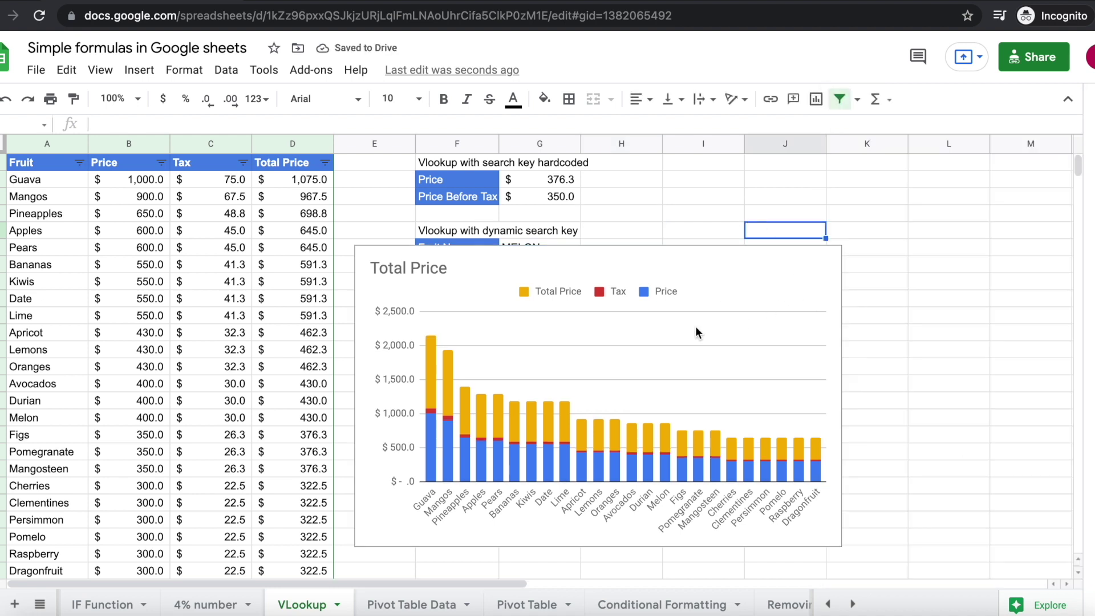
Remove the decimal place from the Price column values
left_click(389, 357)
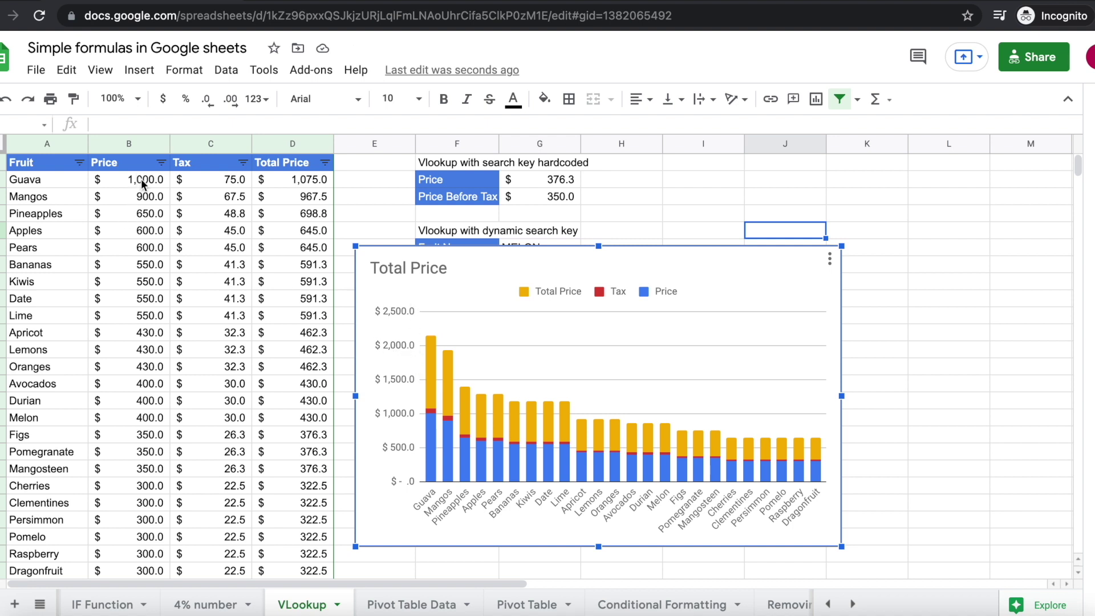
left_click(141, 138)
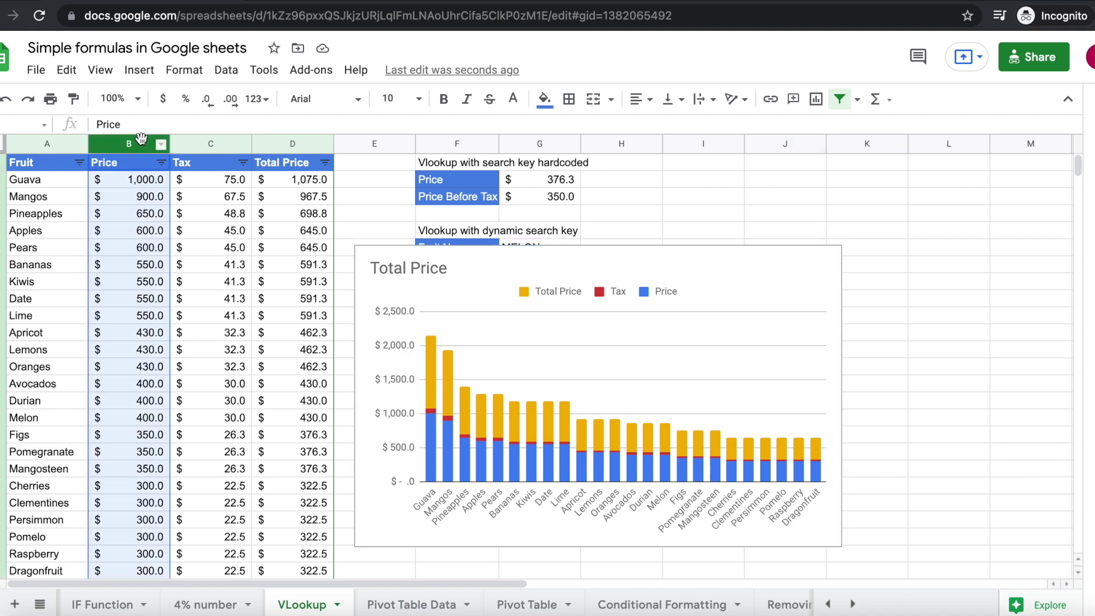
left_click(208, 100)
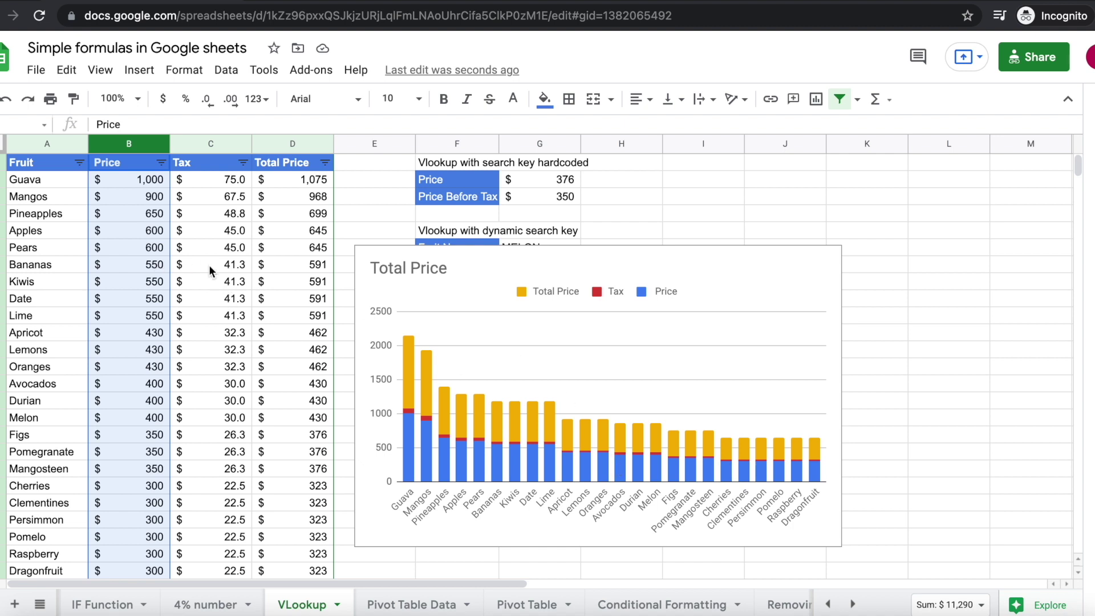
Rename the untitled Slides presentation to 'Price of Fruit'
left_click(36, 71)
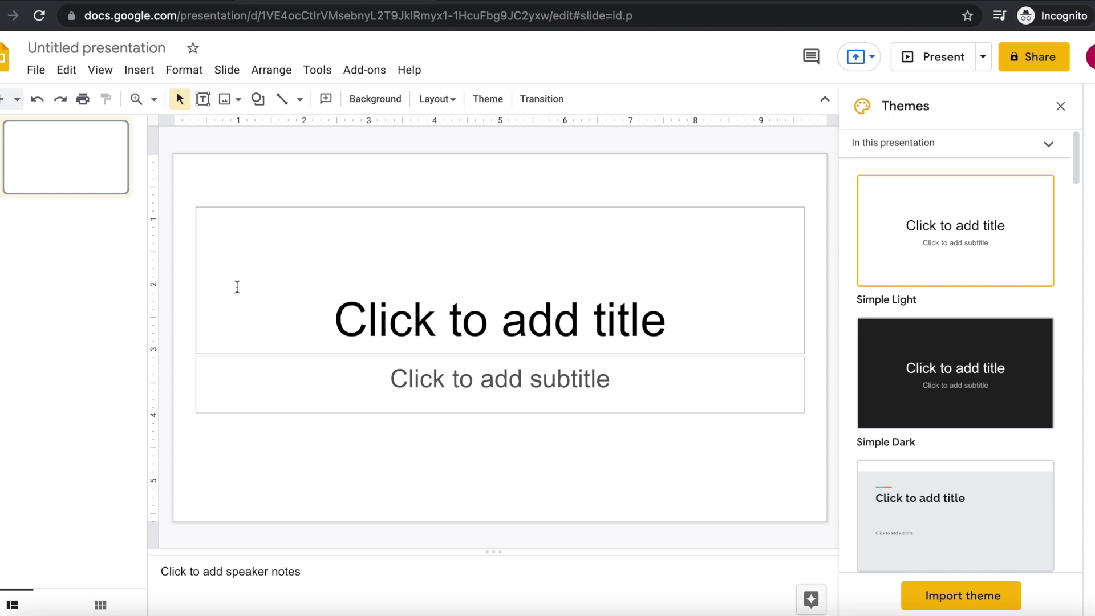
left_click(127, 48)
type("P")
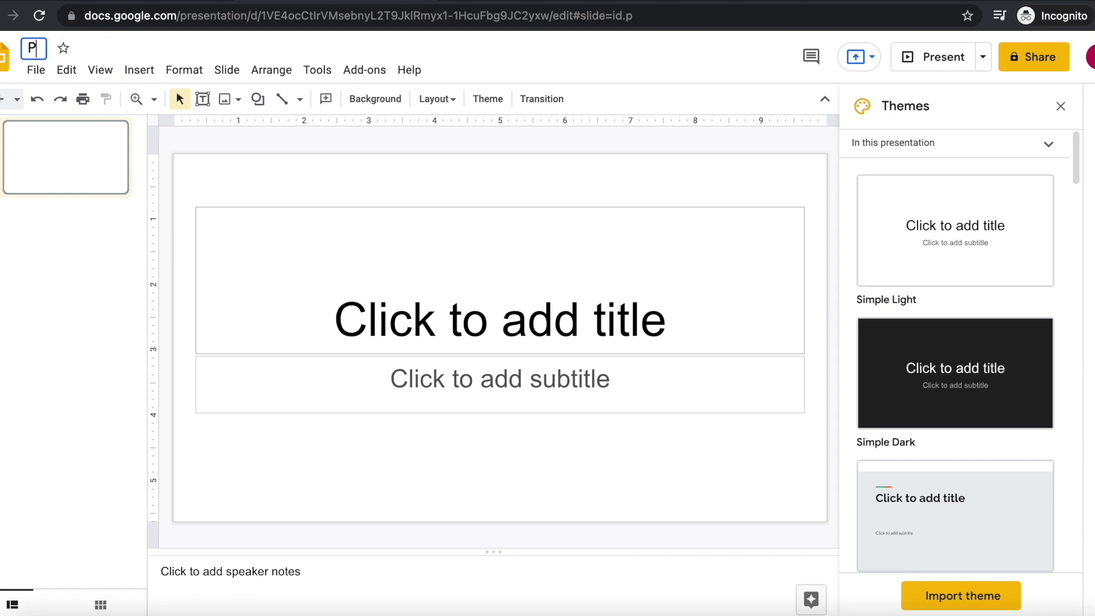
type("rice o")
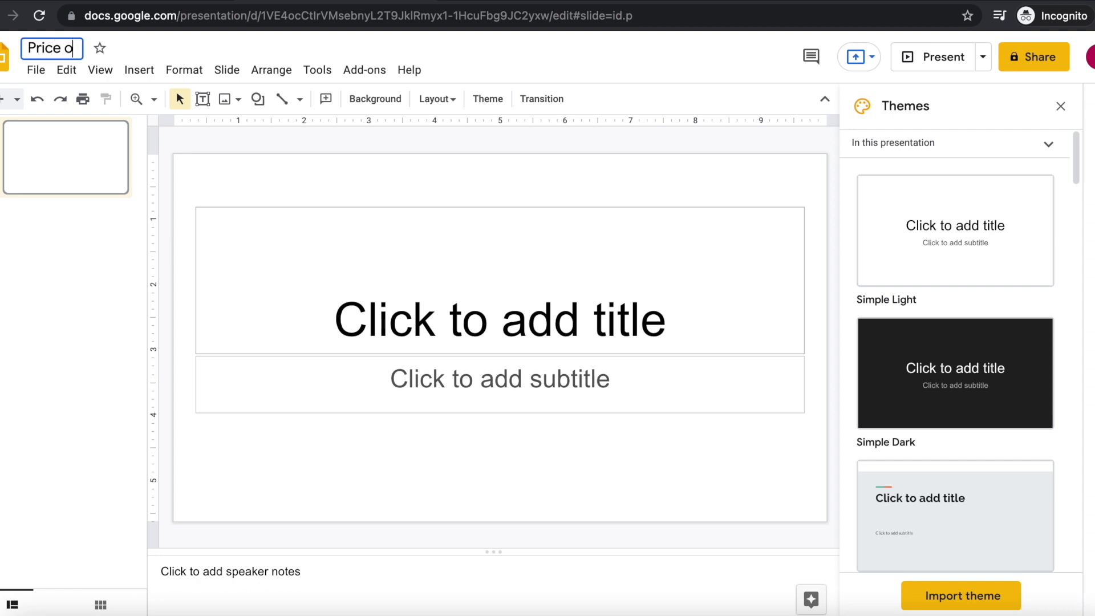
type("f Fruit")
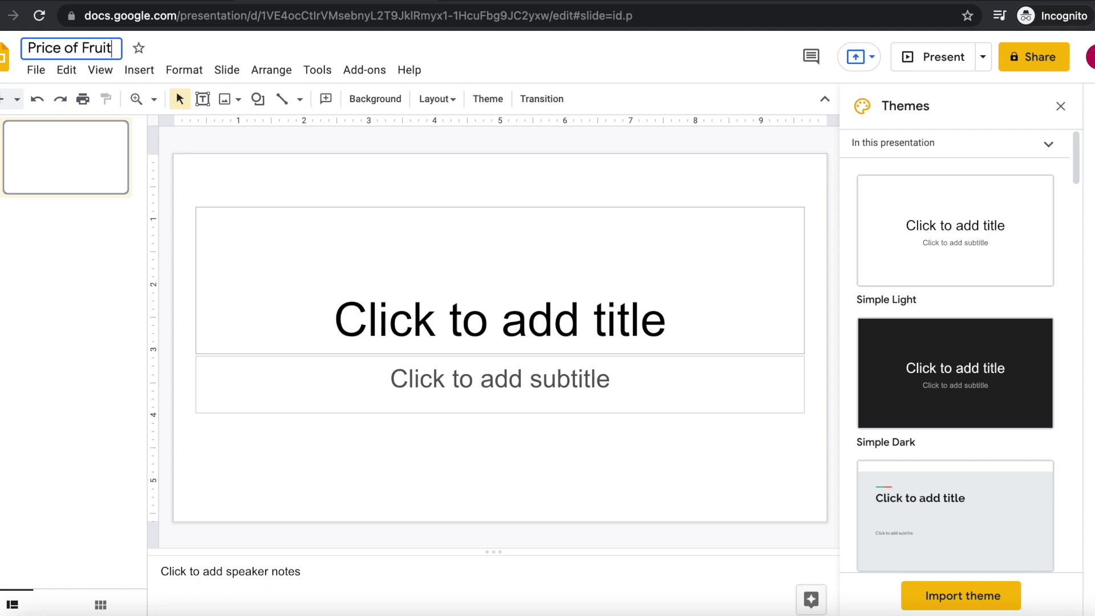
left_click(99, 180)
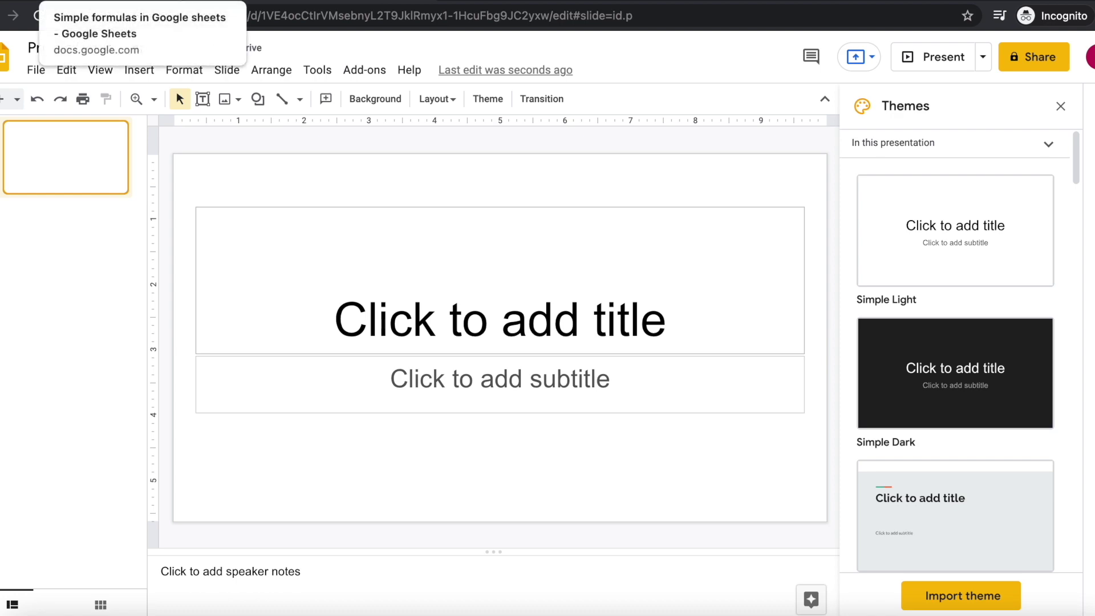
left_click(86, 1)
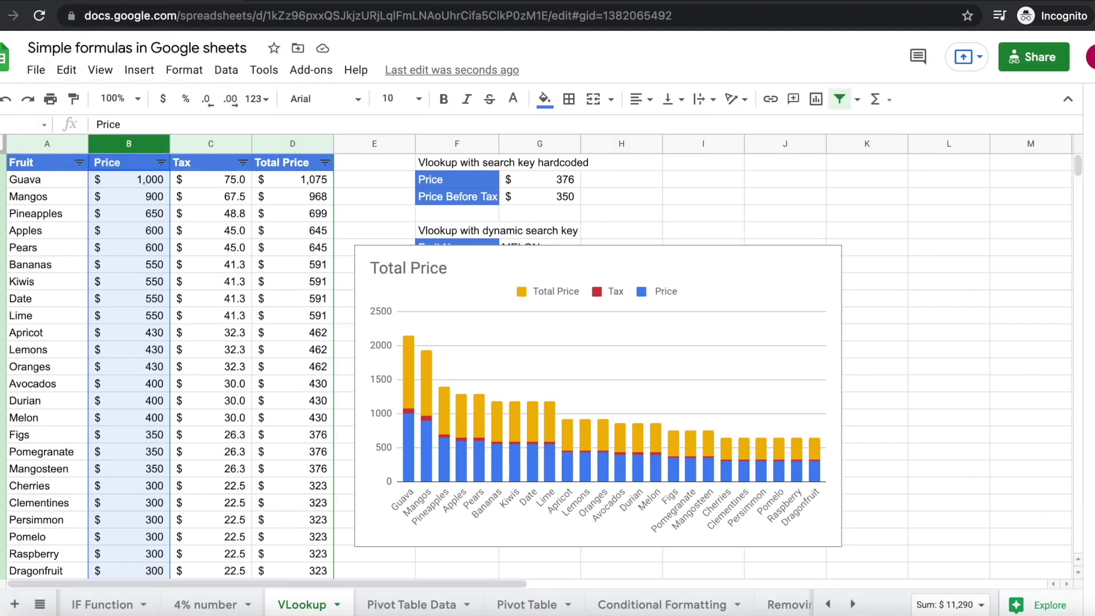
Select the Total Price chart in Sheets and copy it
left_click(761, 257)
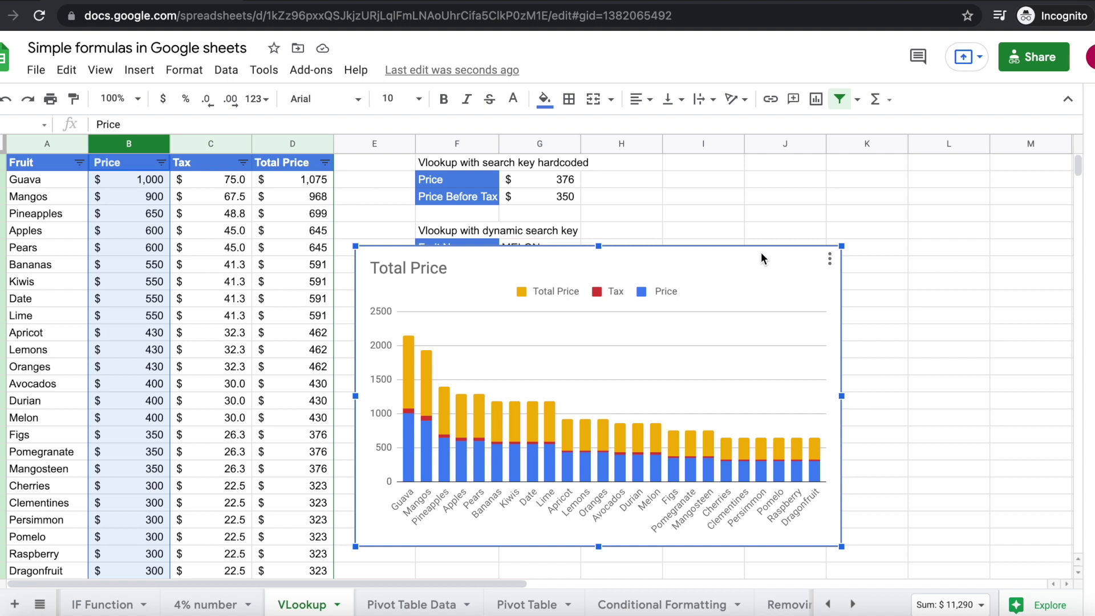
key("Escape")
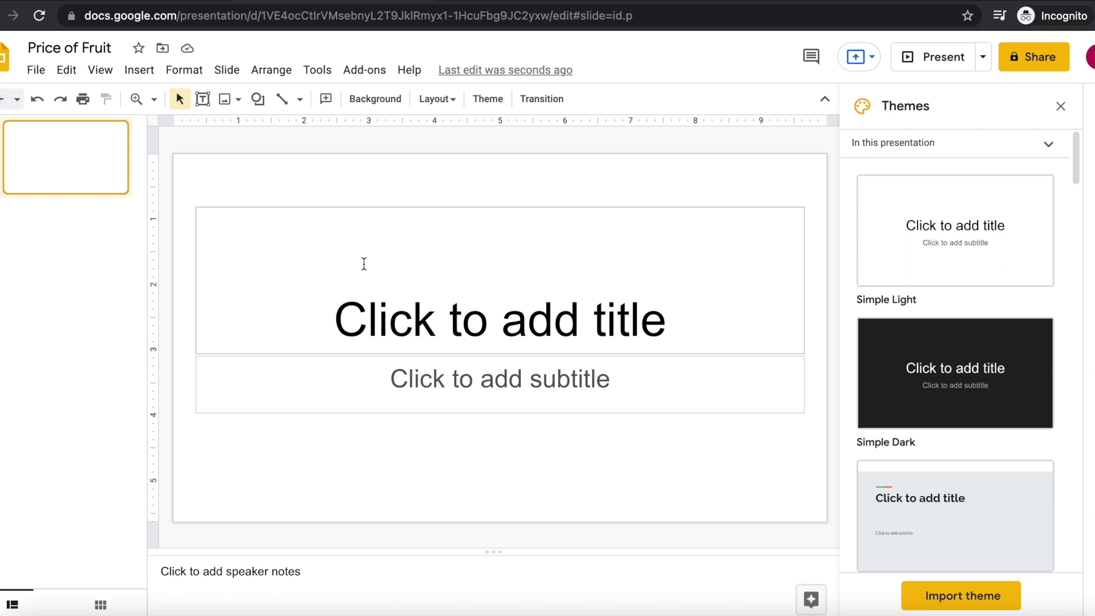
Apply the Simple Light theme to the presentation
left_click(250, 206)
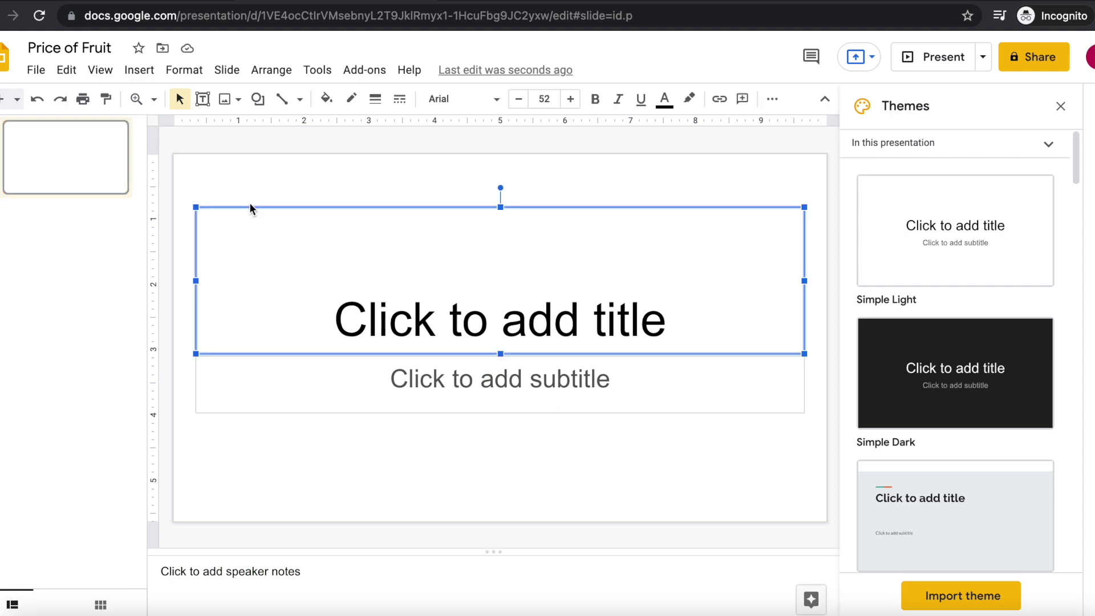
scroll(892, 339, "down", 3)
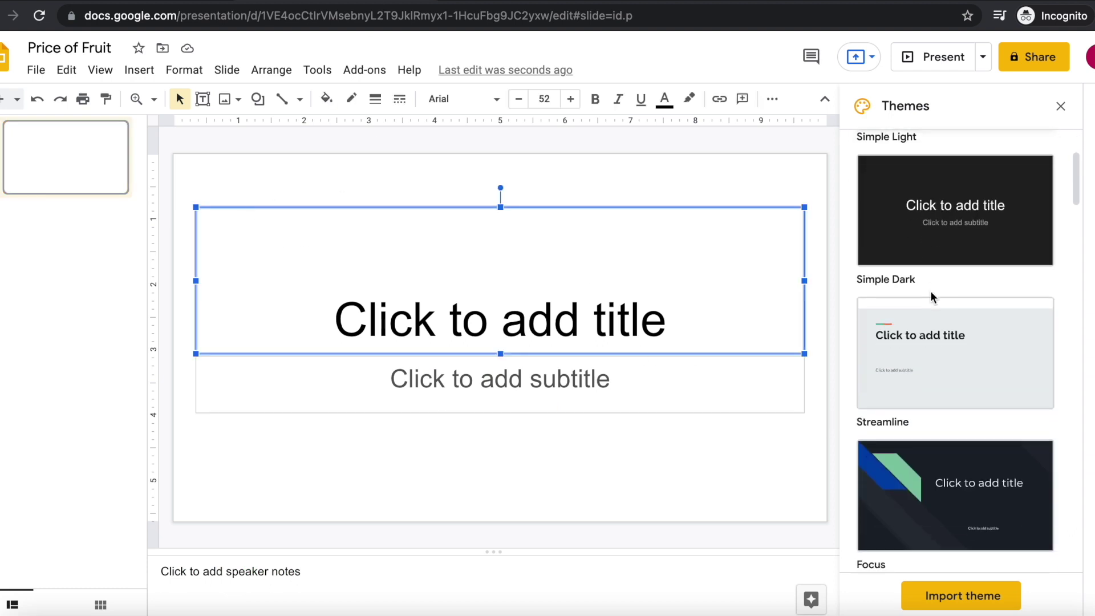
scroll(929, 291, "down", 4)
scroll(931, 296, "down", 3)
scroll(931, 296, "down", 4)
scroll(931, 296, "down", 5)
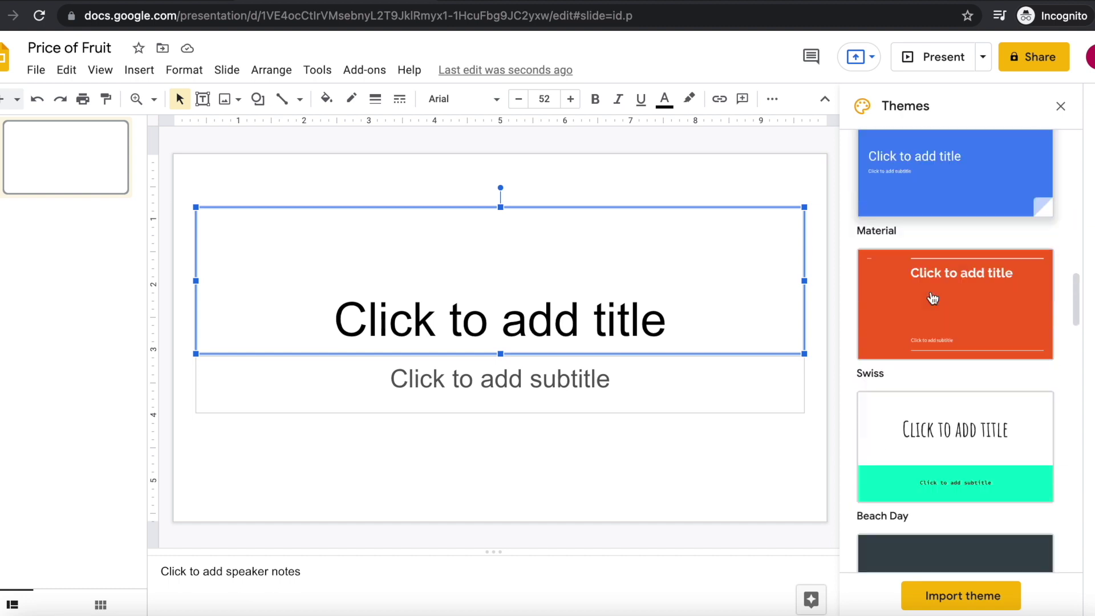
scroll(932, 298, "down", 5)
scroll(932, 298, "down", 5)
scroll(931, 297, "down", 5)
scroll(931, 297, "down", 6)
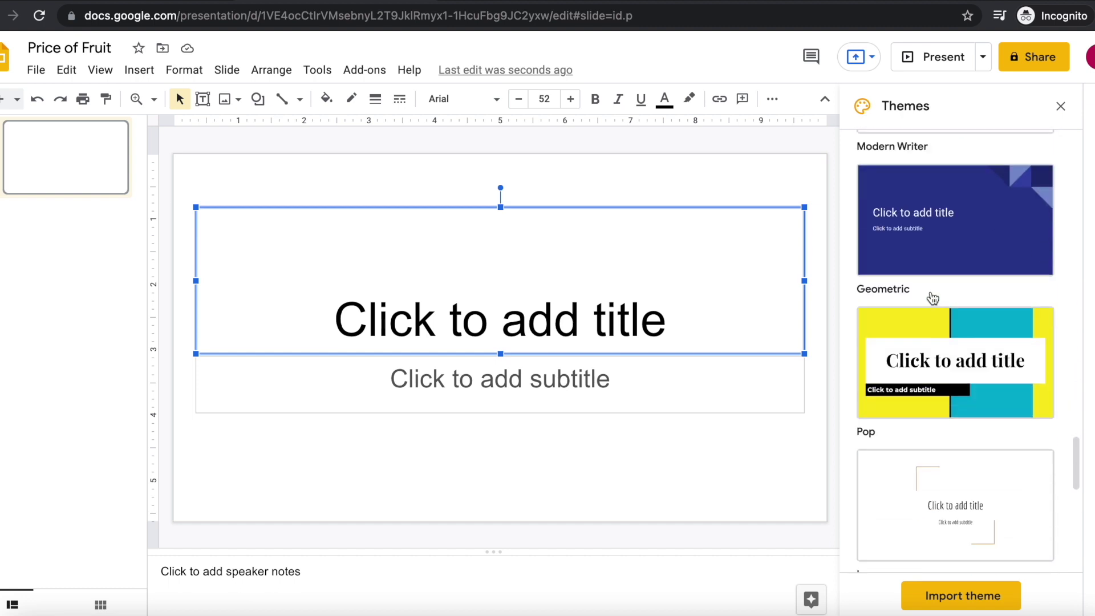
scroll(930, 296, "down", 6)
scroll(931, 296, "up", 2)
scroll(931, 296, "down", 6)
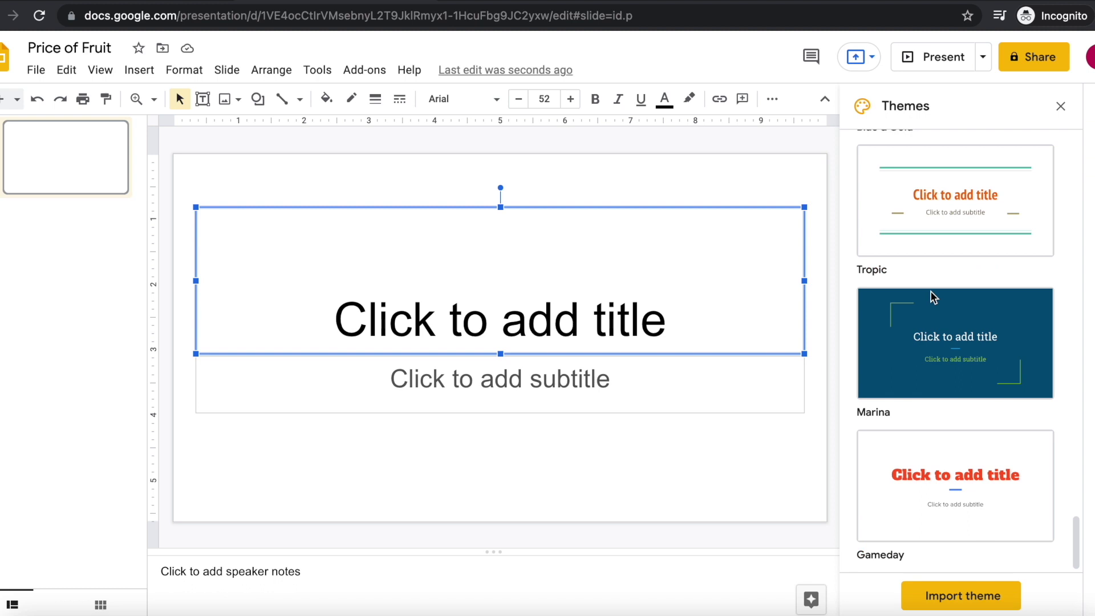
scroll(931, 296, "up", 10)
scroll(930, 296, "up", 5)
scroll(930, 296, "up", 3)
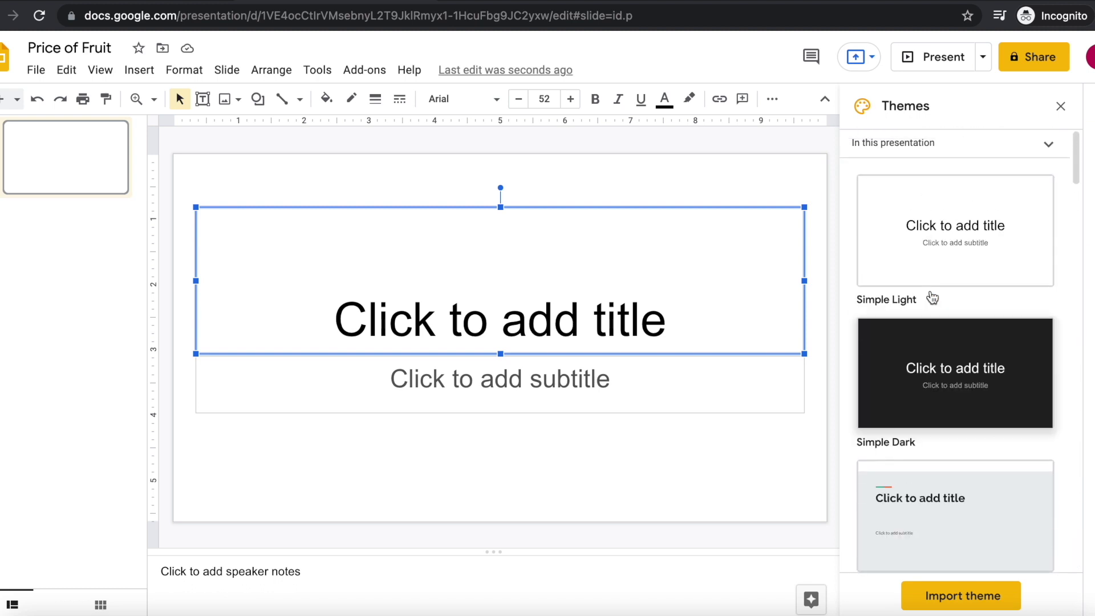
left_click(967, 252)
Delete the title and subtitle placeholders and paste the copied chart
left_click_drag(639, 455, 505, 231)
key("Delete")
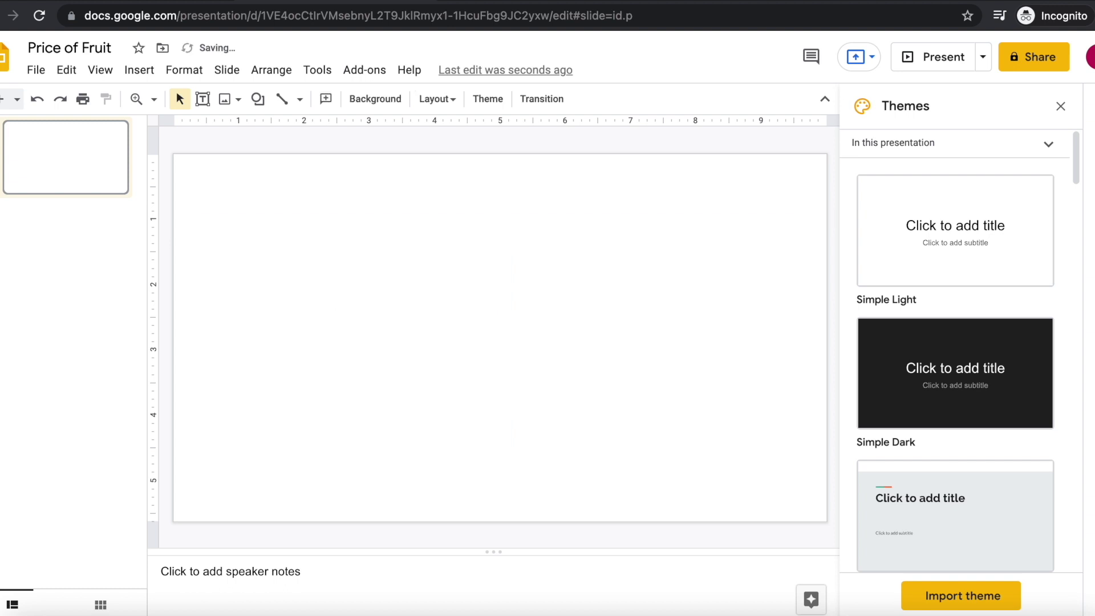
key("ctrl+v")
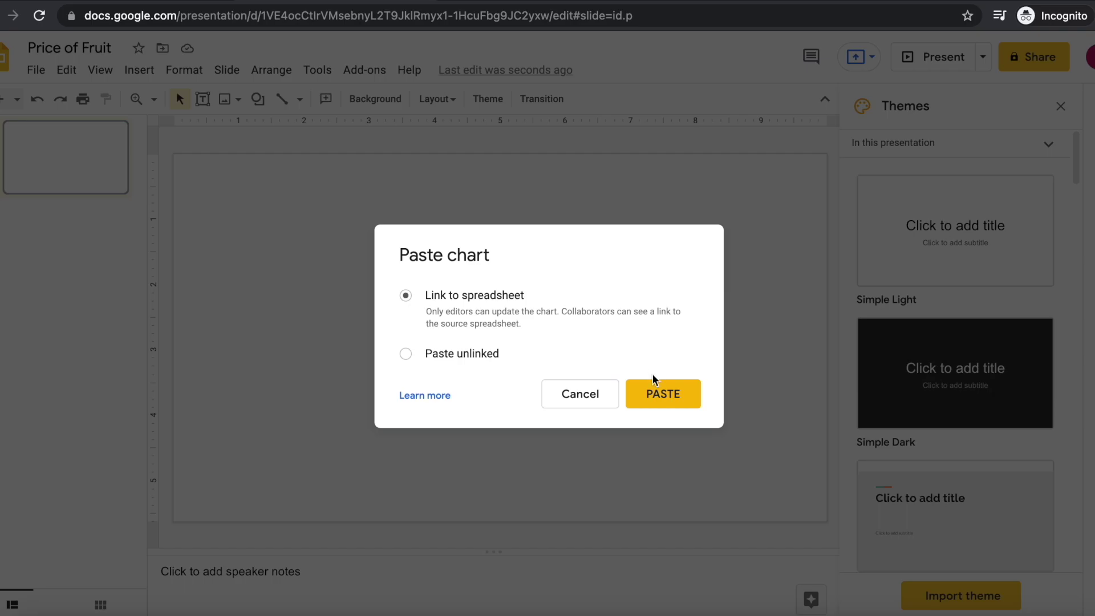
Paste the chart linked to its spreadsheet, centre it, and open the source spreadsheet
left_click(660, 391)
left_click_drag(671, 229, 707, 228)
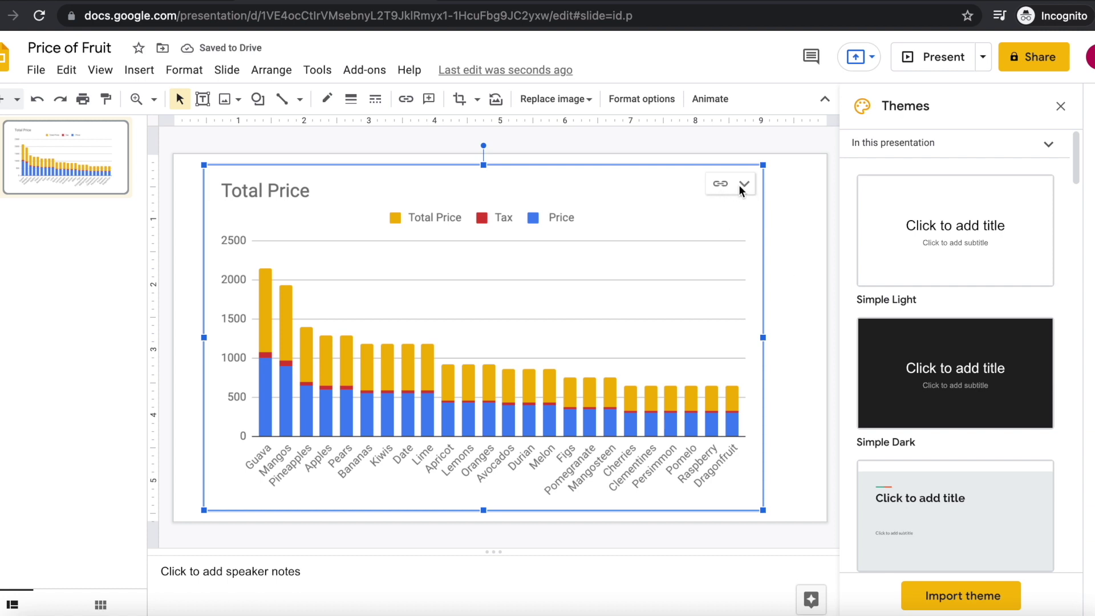
left_click(741, 184)
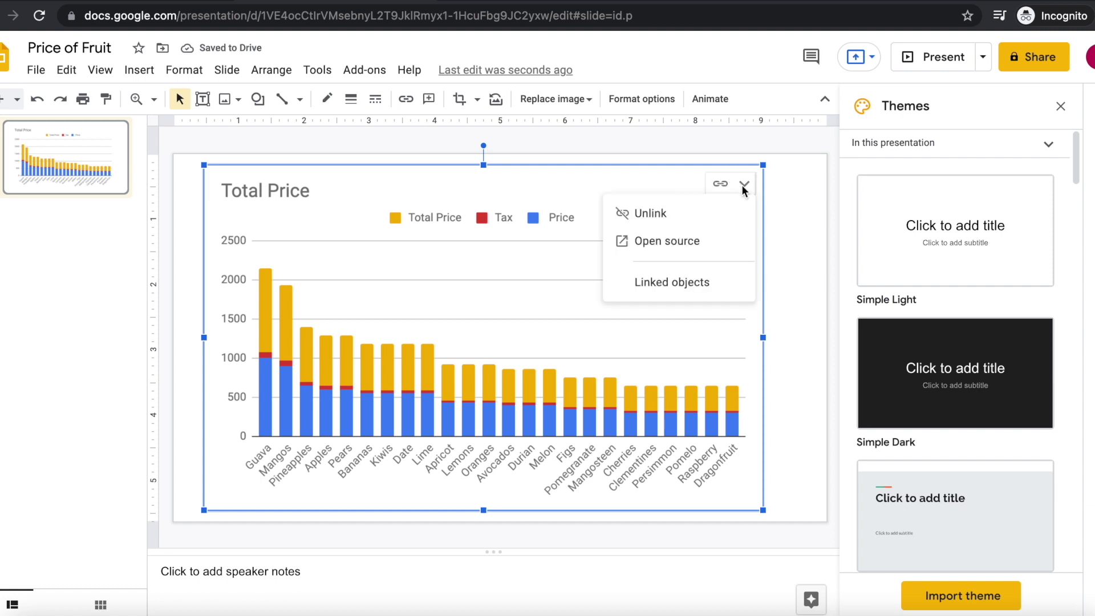
left_click(666, 240)
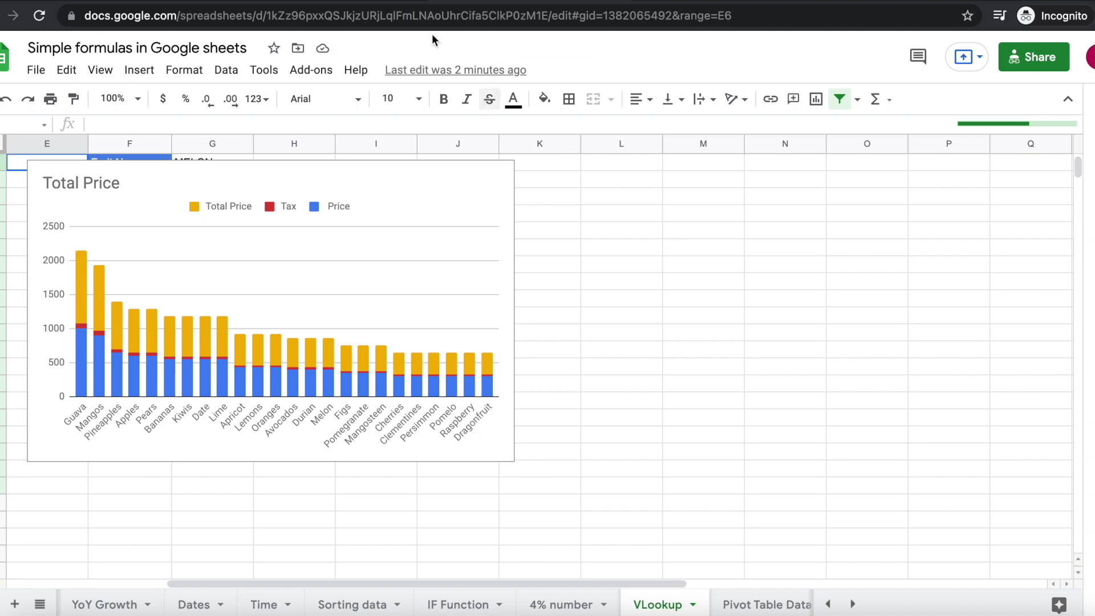
Turn off major gridlines on the Total Price chart in the Chart editor
scroll(392, 348, "left", 5)
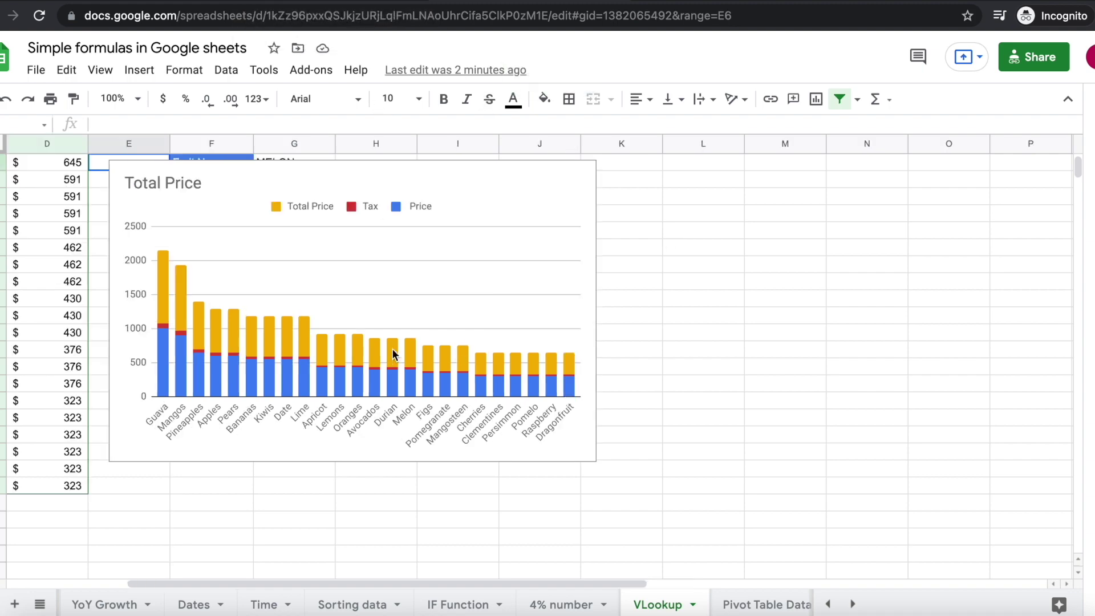
scroll(392, 348, "up", 1)
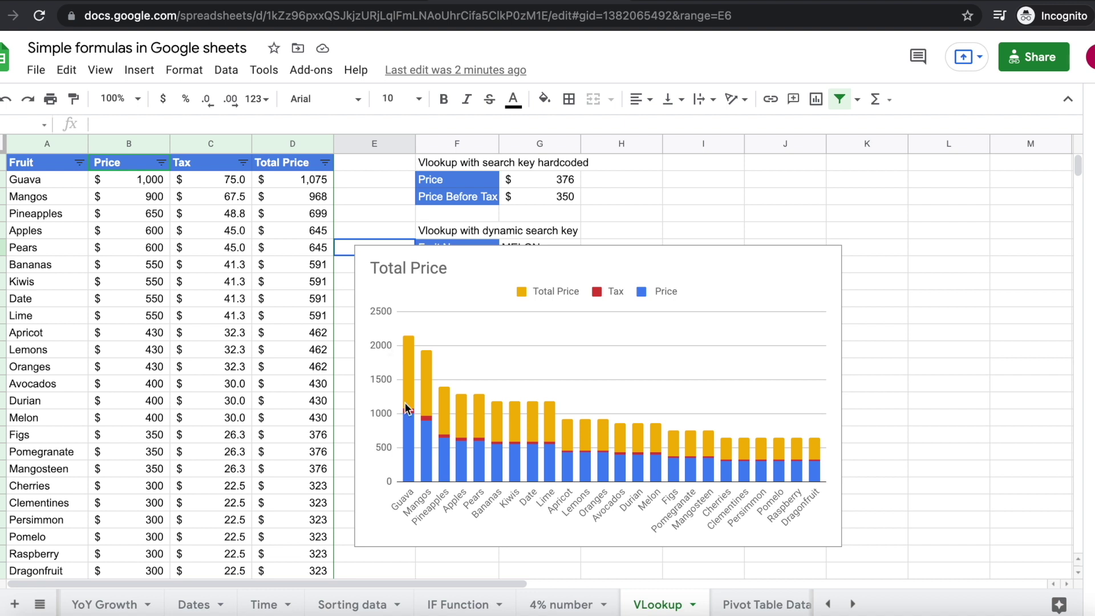
double_click(535, 296)
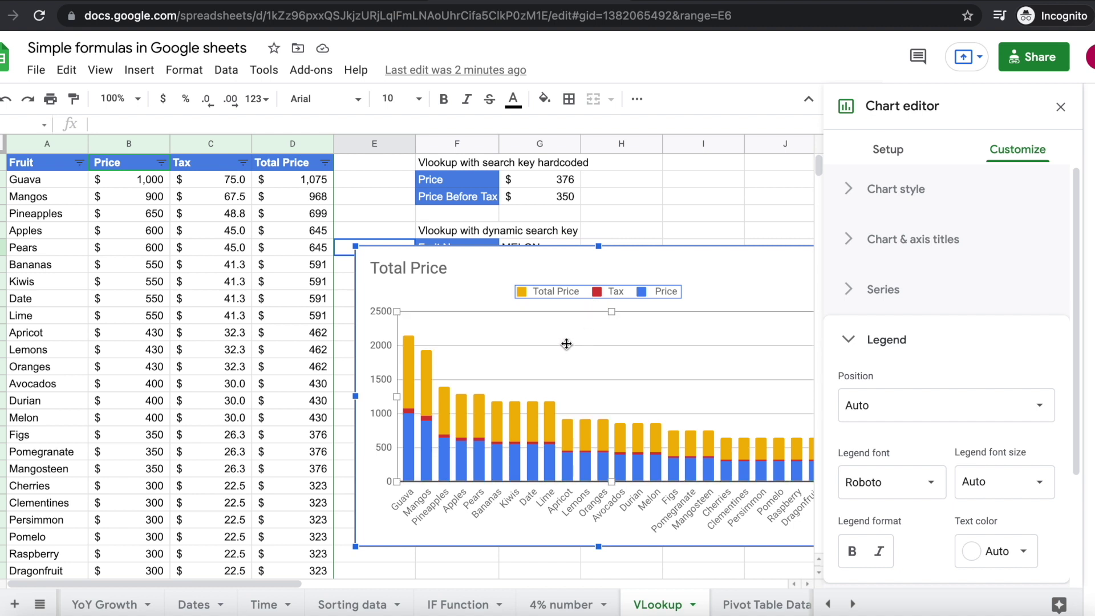
left_click(585, 344)
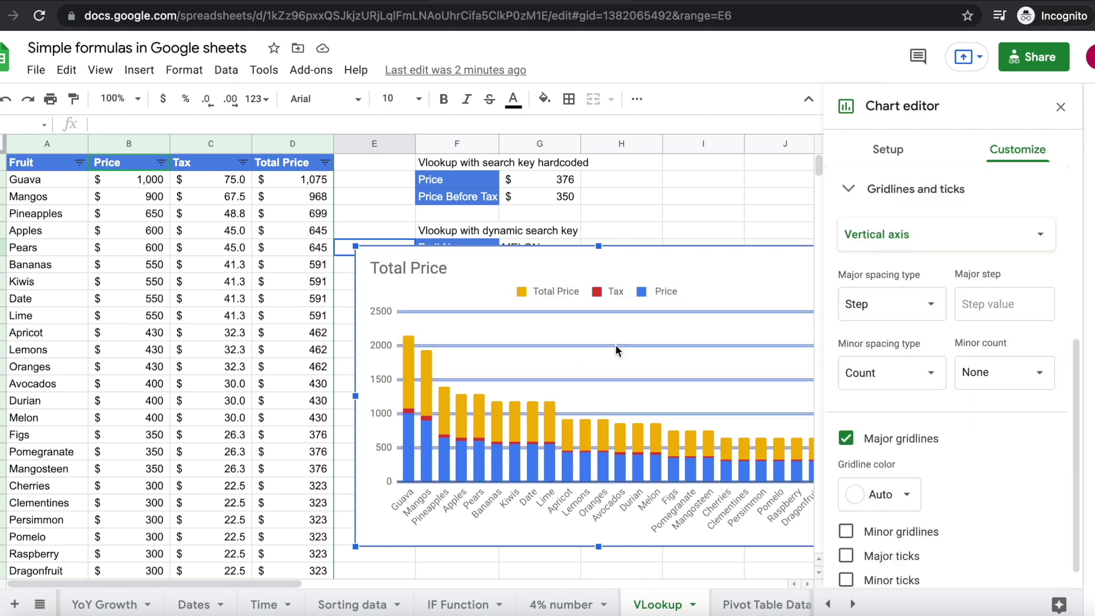
key("Delete")
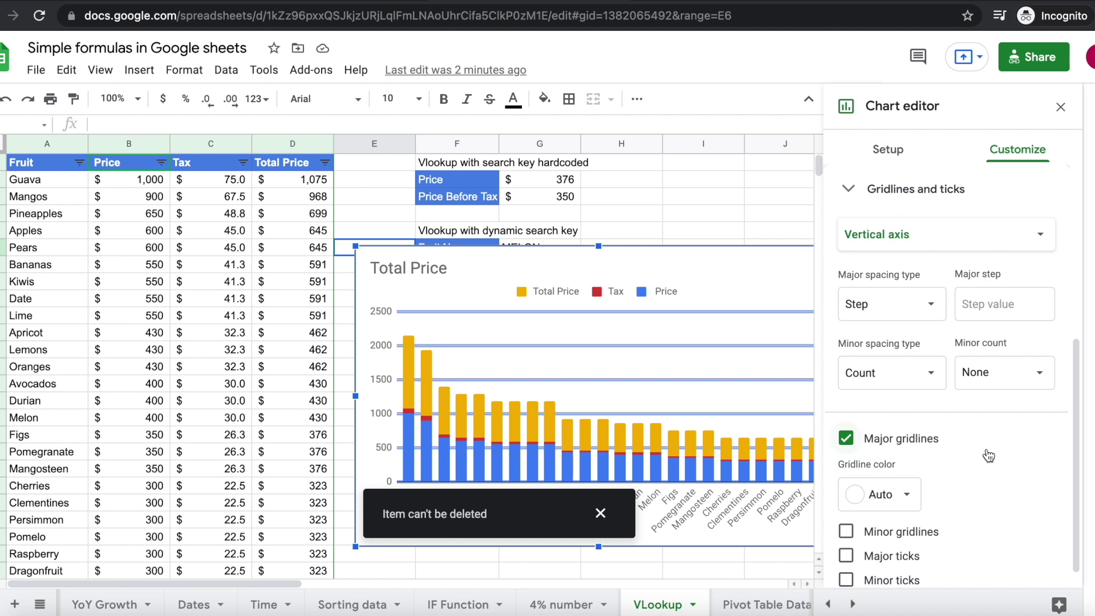
scroll(970, 451, "down", 1)
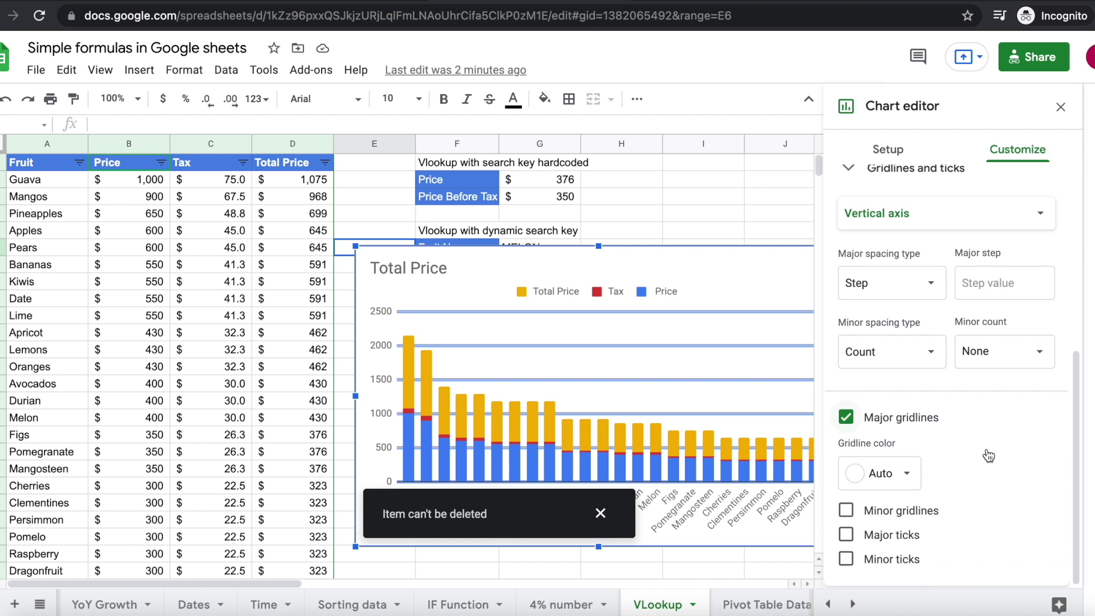
left_click(846, 417)
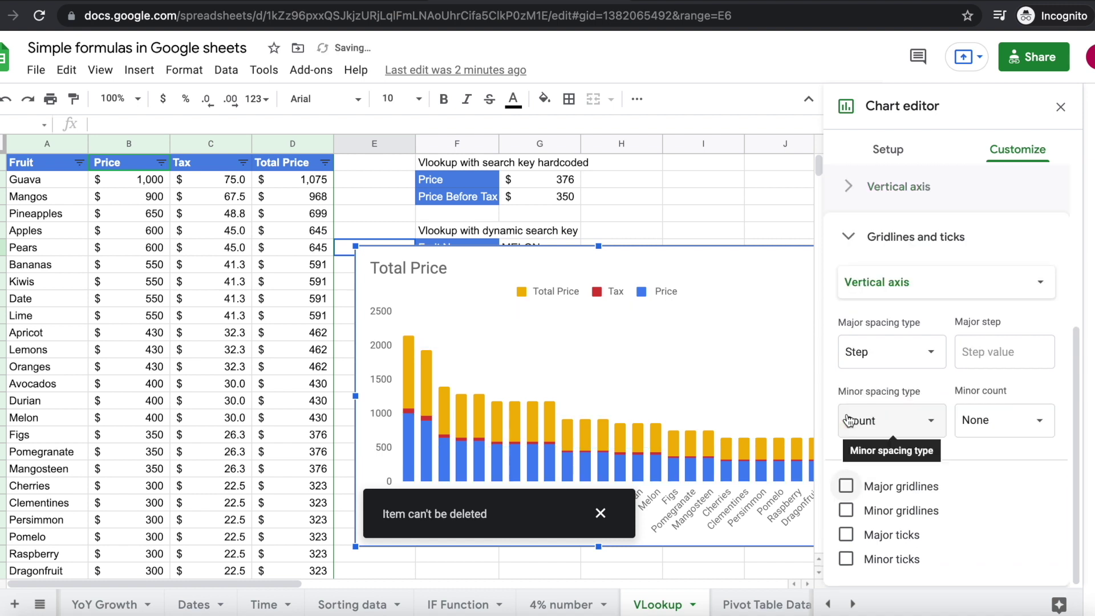
left_click(710, 198)
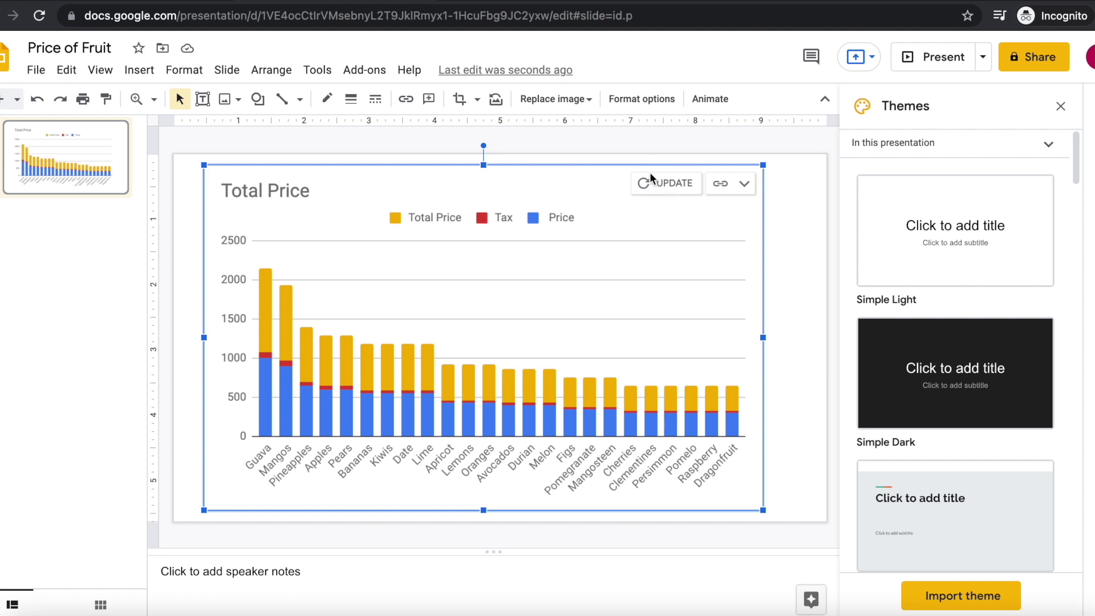
Update the linked Total Price chart in Slides so it matches the sheet without gridlines
left_click(663, 182)
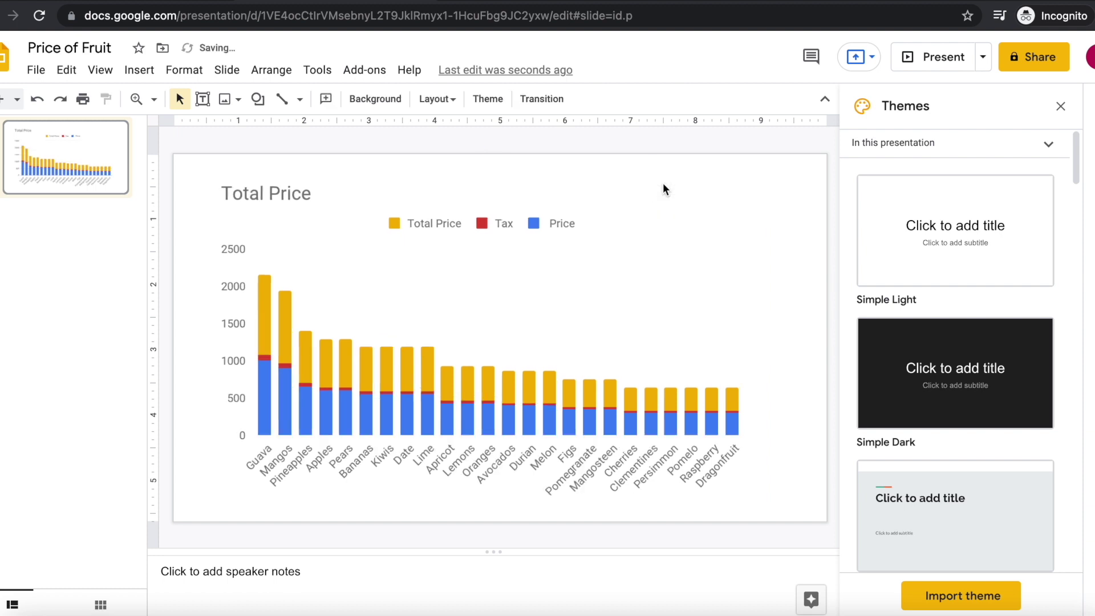